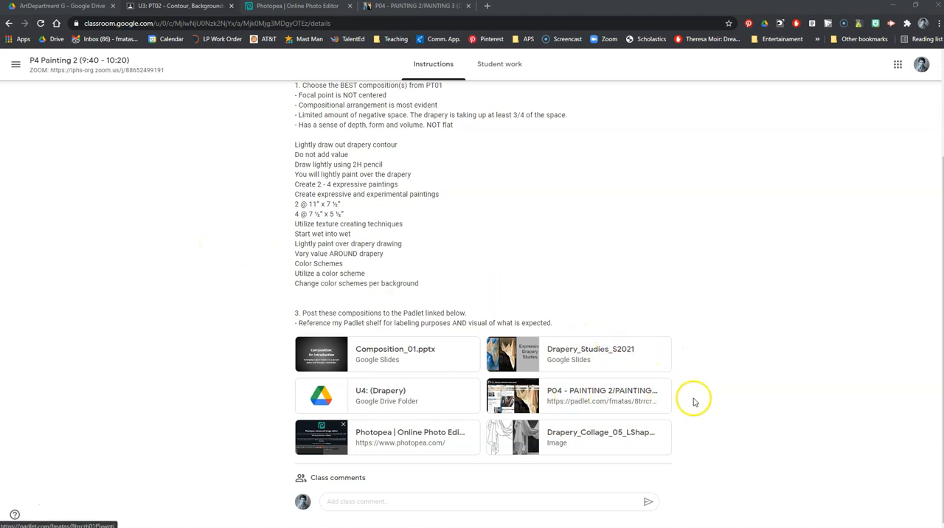
- Switch to the Photopea page and close the open Collage_Demonstration_01 document
{"action": "left_click", "coordinate": [691, 398]}
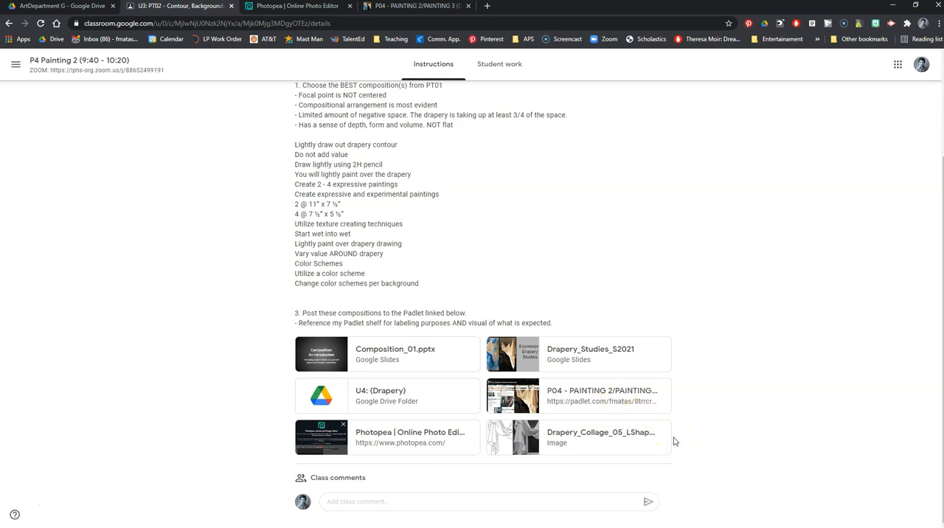
{"action": "left_click", "coordinate": [273, 439]}
{"action": "left_click", "coordinate": [298, 8]}
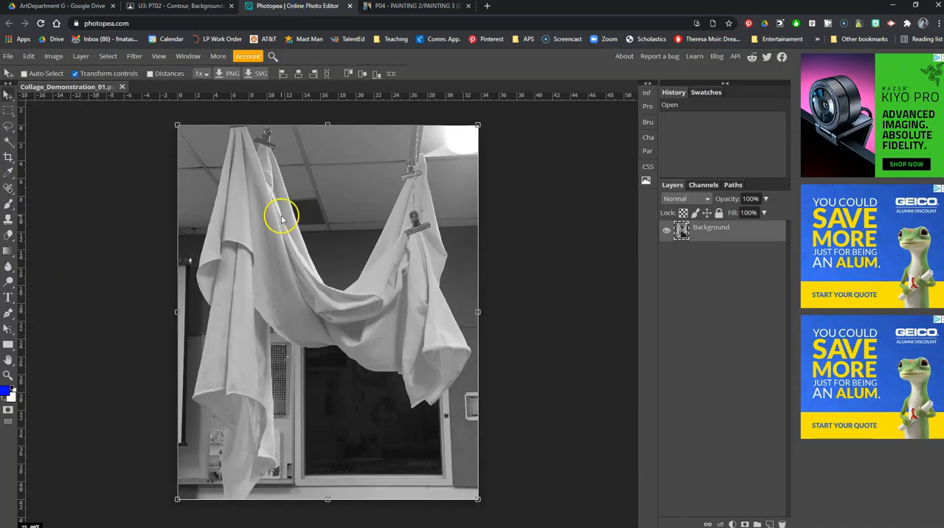
{"action": "left_click", "coordinate": [122, 87]}
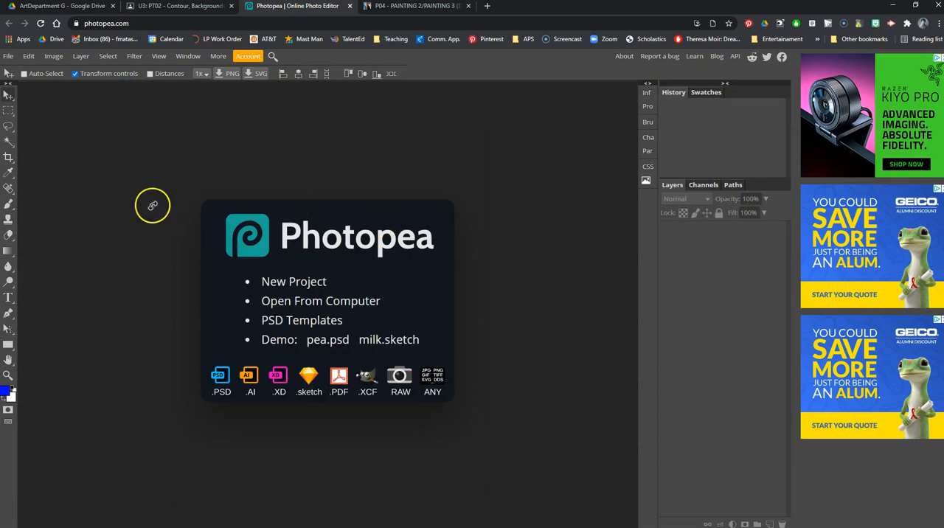
- Look up the drapery collage images on the desktop under P2_P3 > Drapery > Matas Examples > Collage Images
{"action": "left_click", "coordinate": [293, 302]}
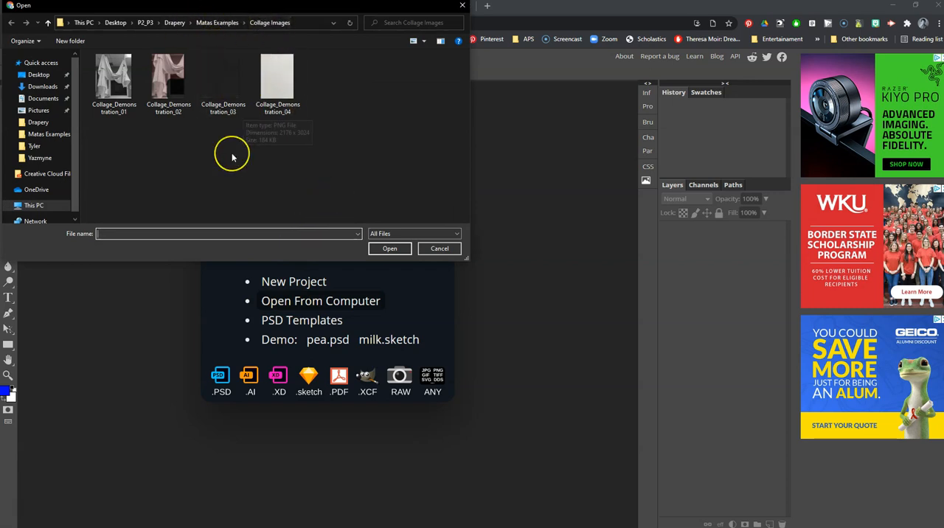
{"action": "left_click", "coordinate": [436, 250]}
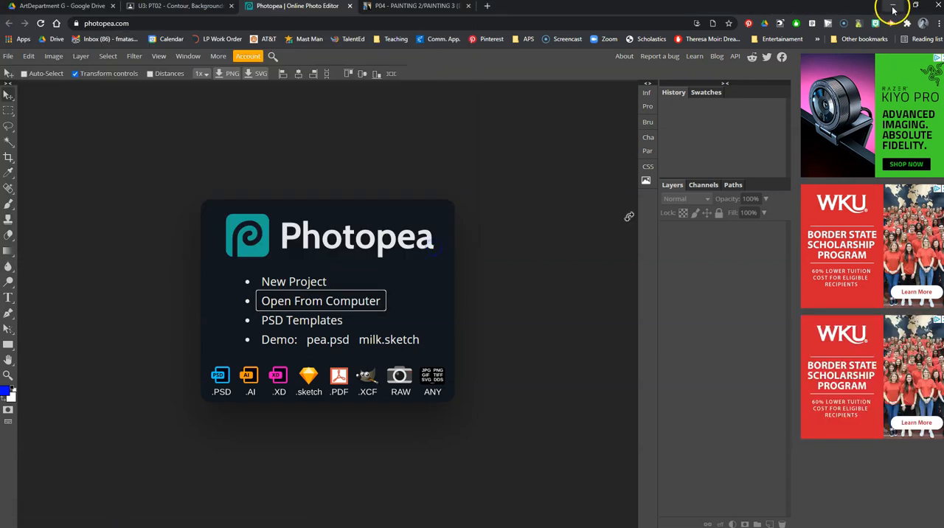
{"action": "left_click", "coordinate": [893, 6]}
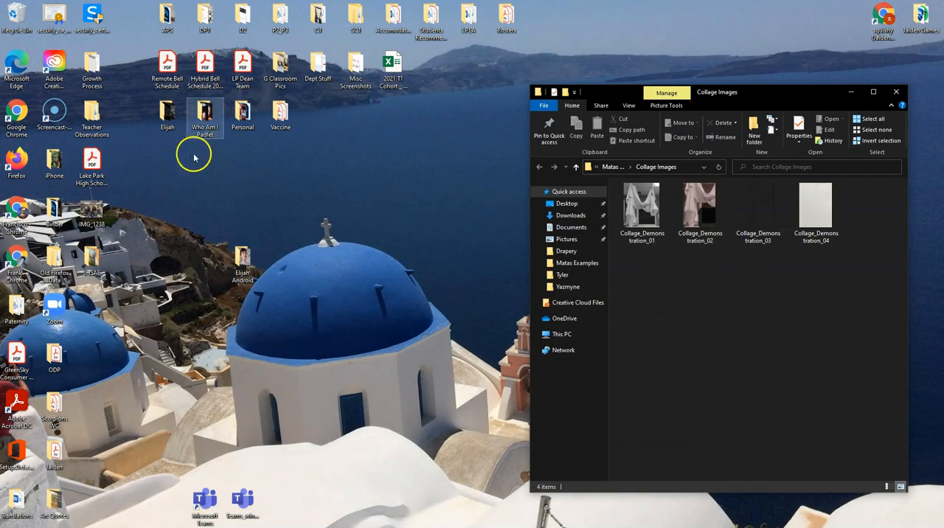
{"action": "double_click", "coordinate": [281, 18]}
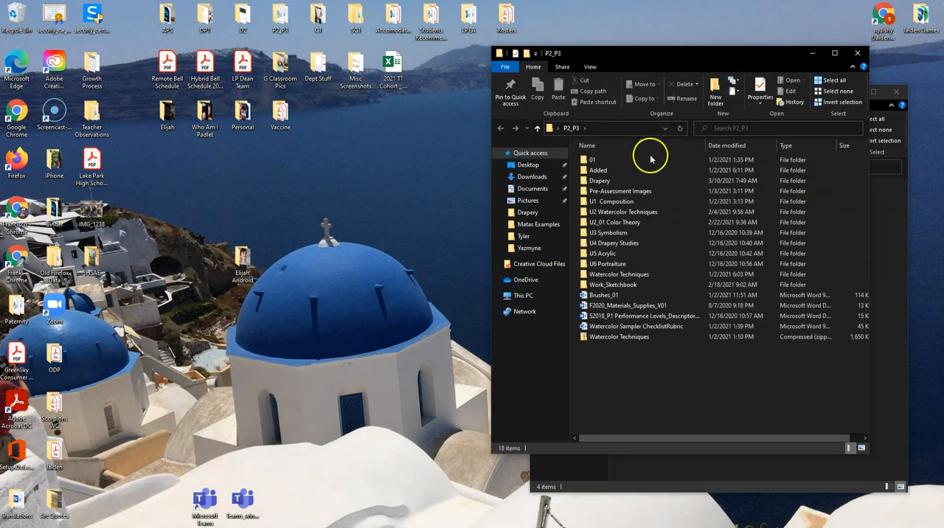
{"action": "double_click", "coordinate": [609, 182]}
{"action": "double_click", "coordinate": [612, 178]}
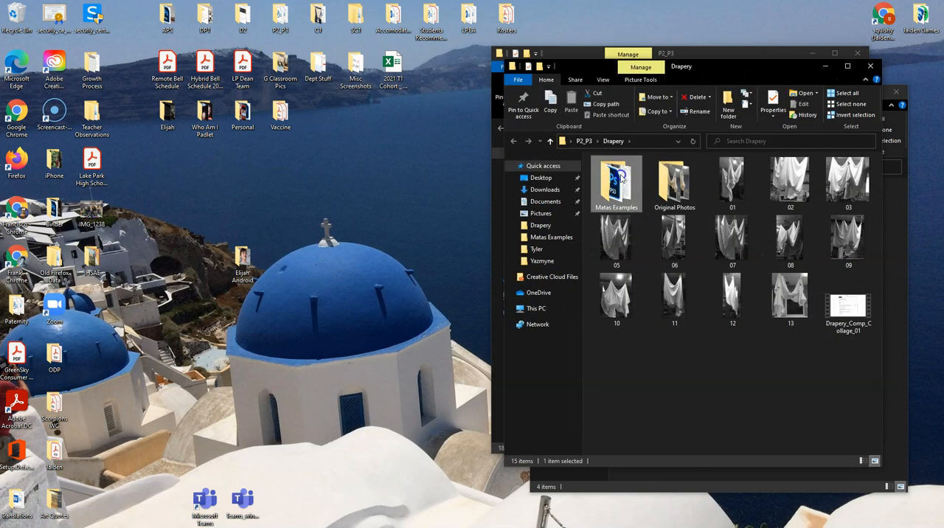
{"action": "double_click", "coordinate": [612, 175]}
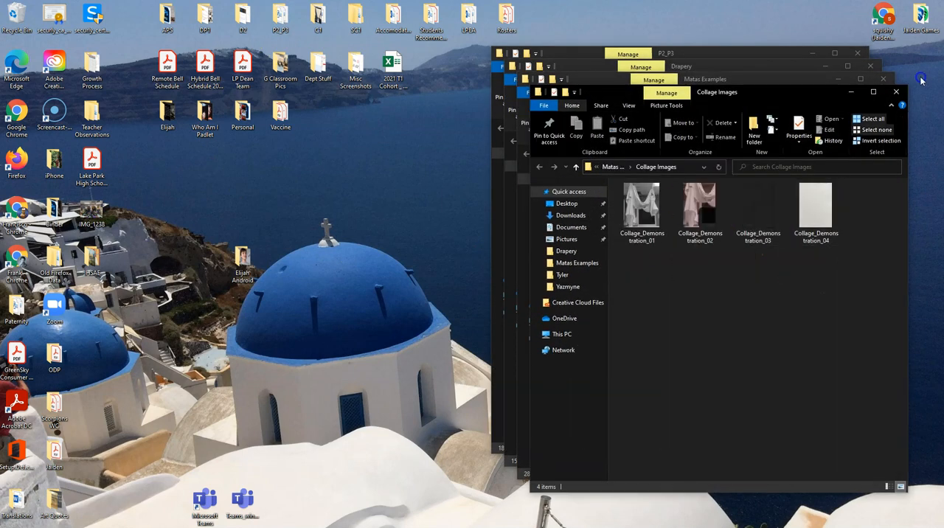
- Close all the open folder windows on the desktop and return to Photopea
{"action": "left_click", "coordinate": [894, 92]}
{"action": "left_click", "coordinate": [883, 79]}
{"action": "left_click", "coordinate": [871, 67]}
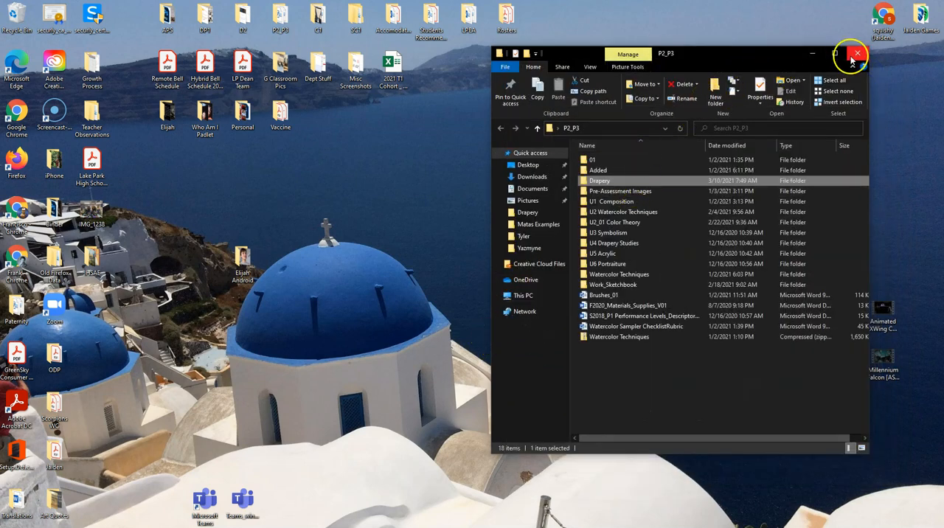
{"action": "left_click", "coordinate": [853, 55]}
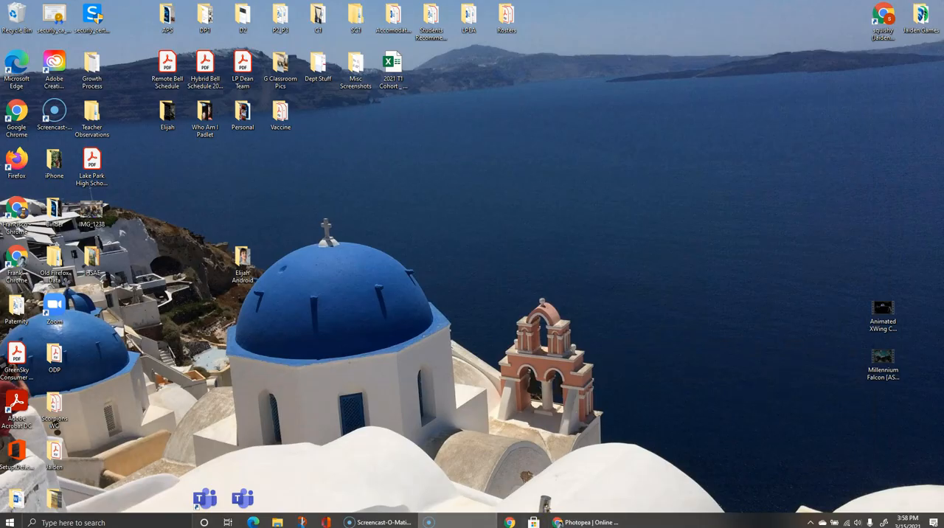
{"action": "left_click", "coordinate": [576, 522]}
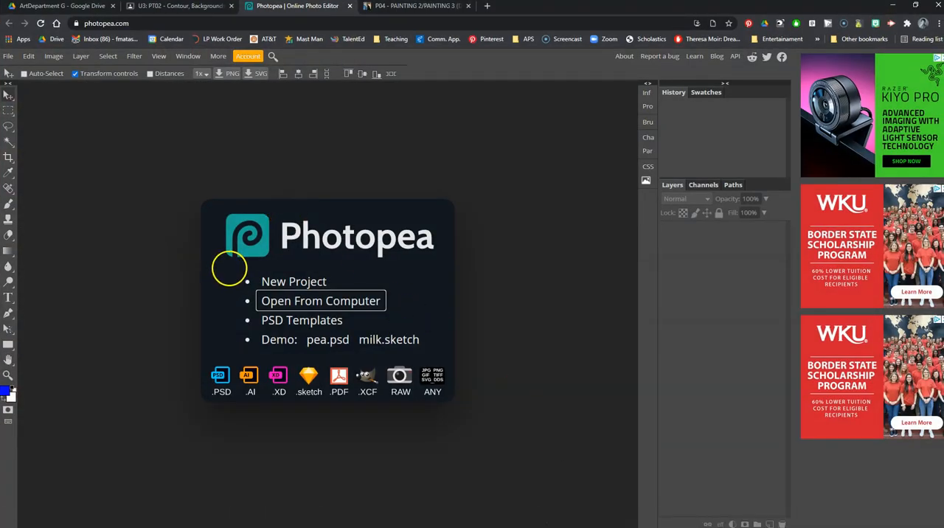
- Open the image Collage_Demonstration_01 from the Collage Images folder on the computer
{"action": "left_click", "coordinate": [64, 7]}
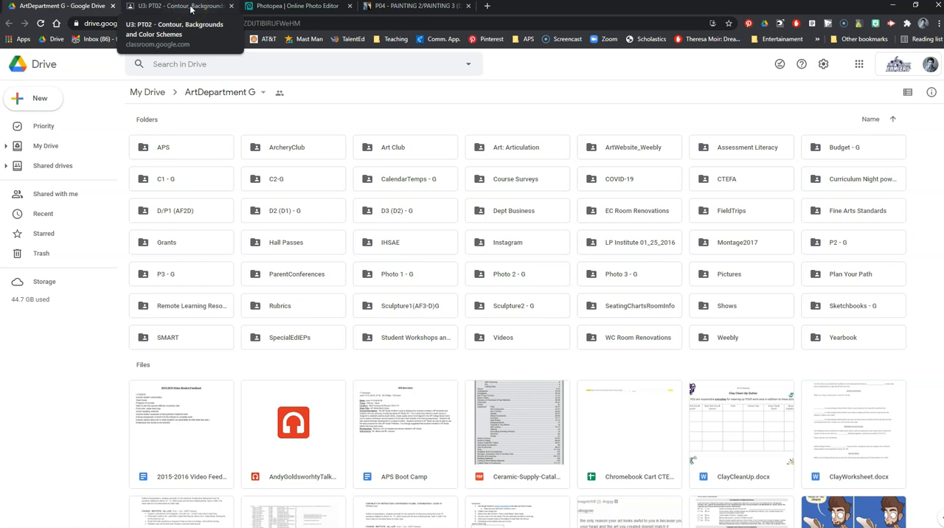
{"action": "left_click", "coordinate": [266, 7]}
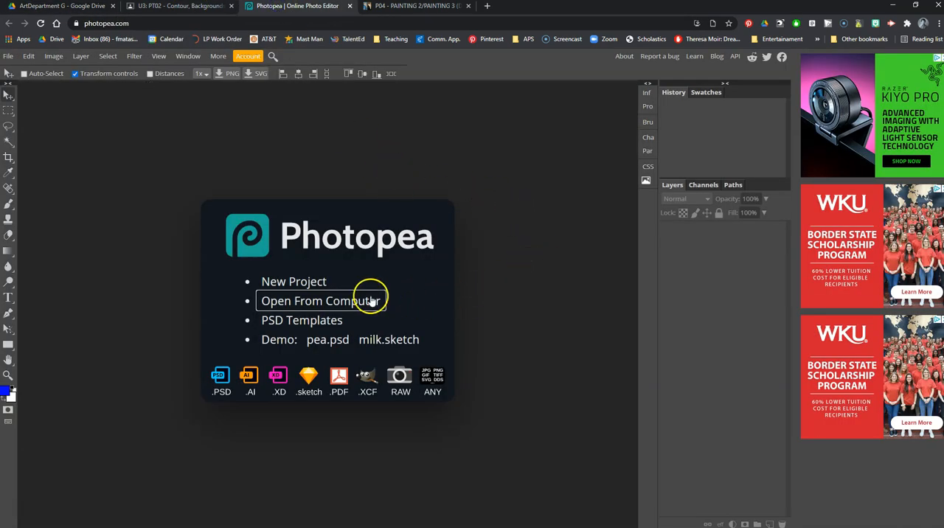
{"action": "left_click", "coordinate": [341, 299]}
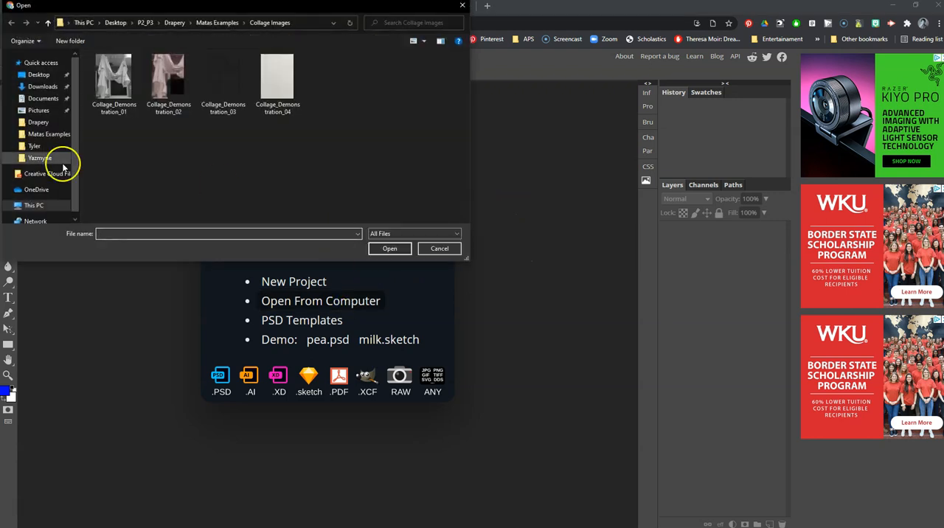
{"action": "double_click", "coordinate": [112, 90]}
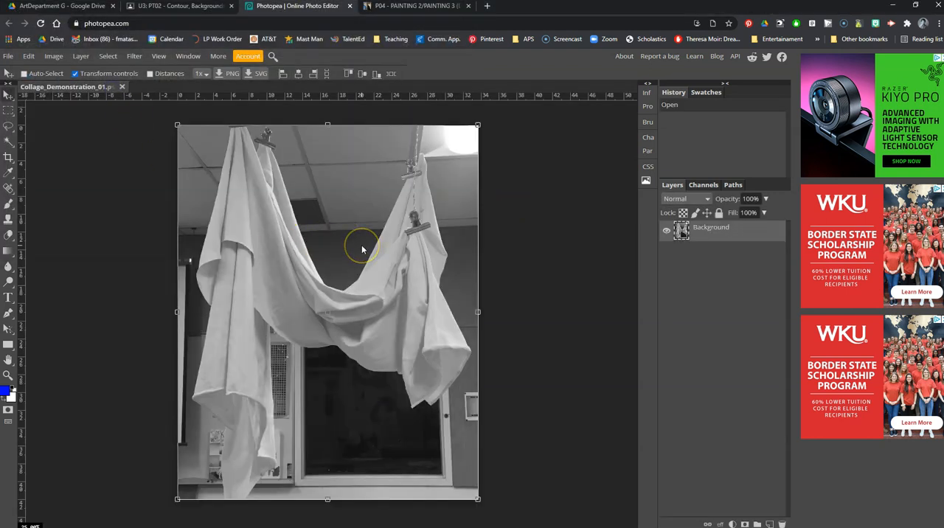
{"action": "left_click", "coordinate": [401, 278]}
- Widen the canvas to 4848 px with the anchor at middle left, adding the extra space to the right of the photo
{"action": "left_click", "coordinate": [54, 56]}
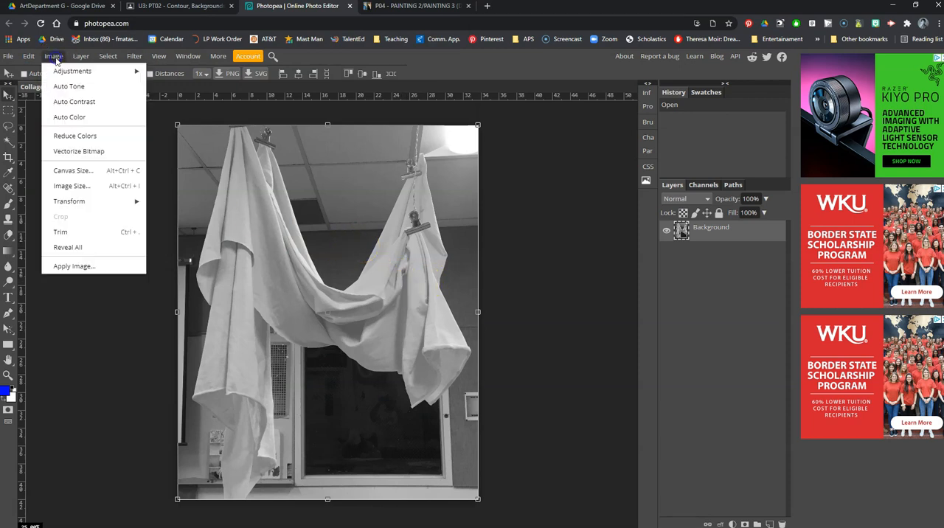
{"action": "left_click", "coordinate": [68, 171]}
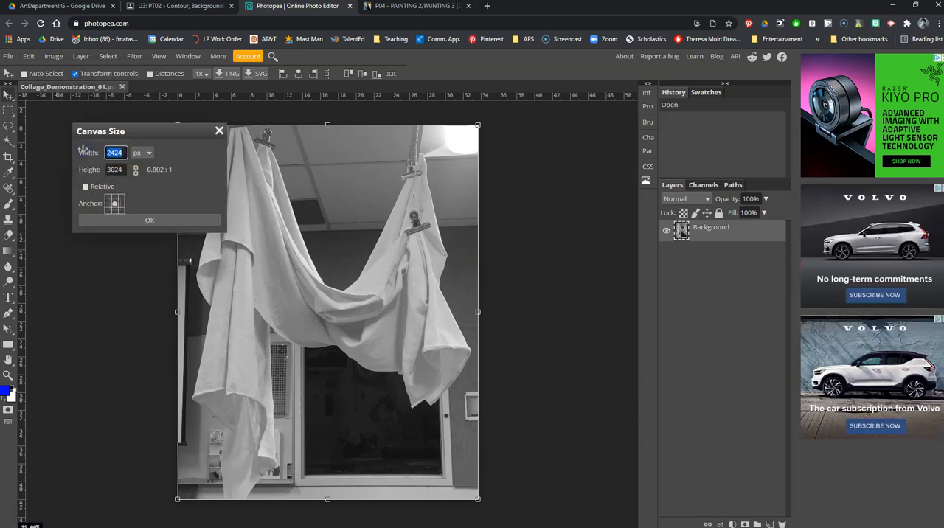
{"action": "left_click", "coordinate": [108, 205]}
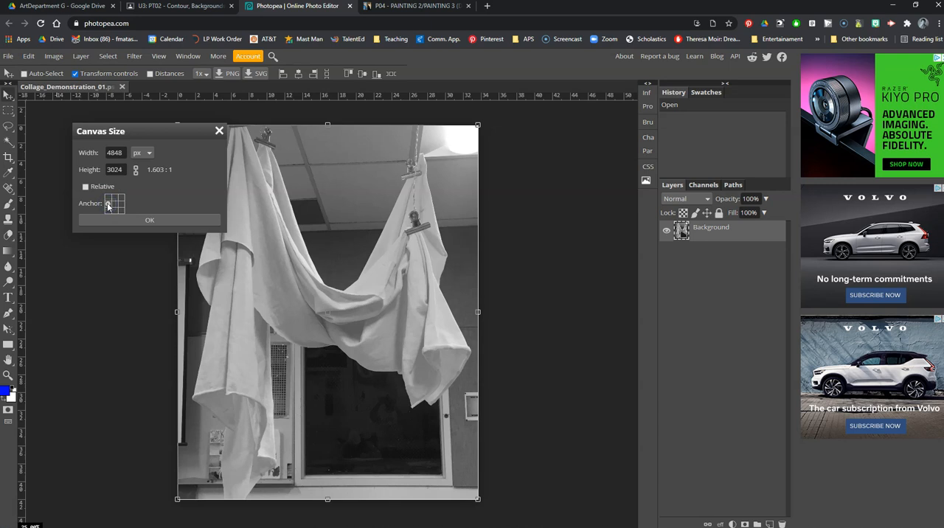
{"action": "left_click", "coordinate": [141, 219]}
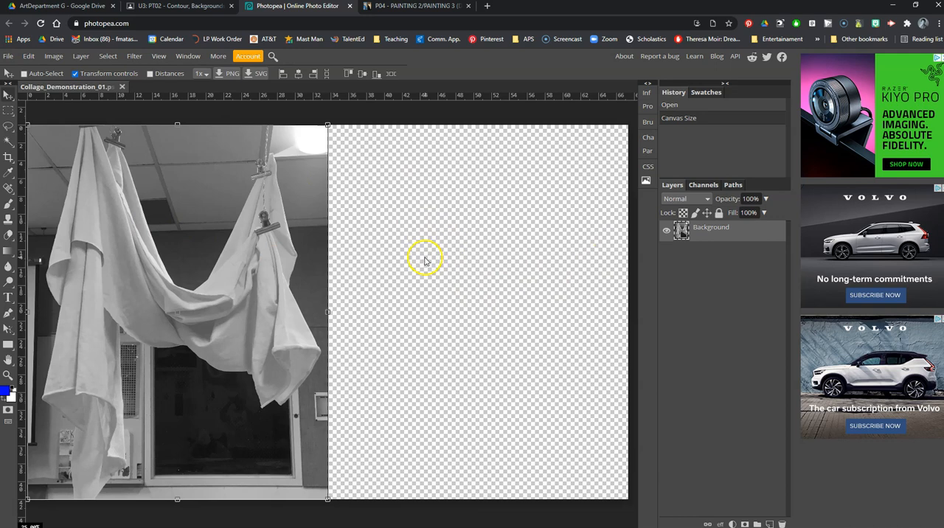
- Open the image Collage_Demonstration_02 from the Collage Images folder as a second document
{"action": "left_click", "coordinate": [8, 56]}
{"action": "left_click", "coordinate": [13, 90]}
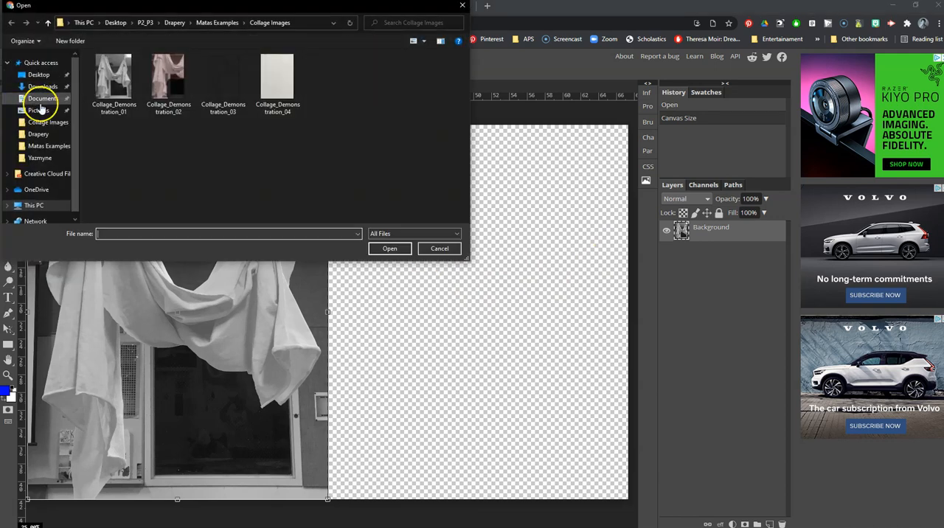
{"action": "double_click", "coordinate": [179, 100]}
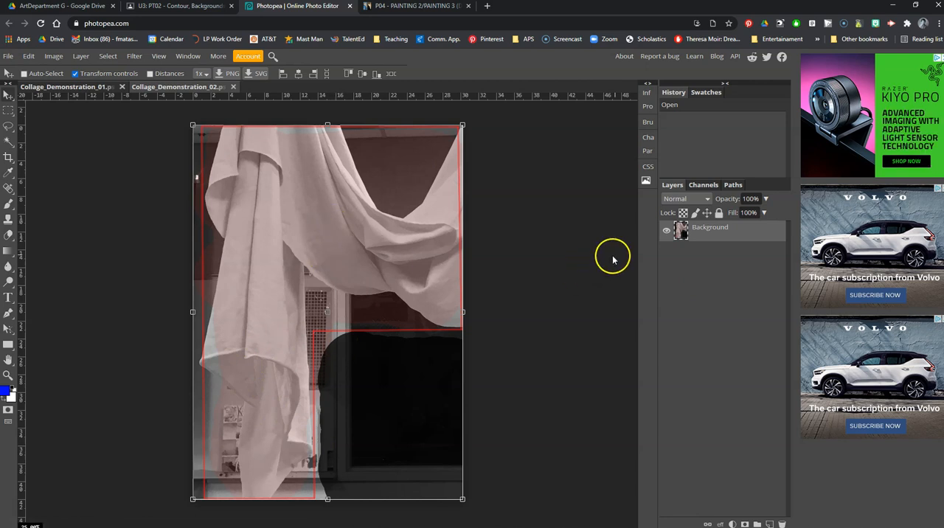
- Copy the second image's layer into Collage_Demonstration_01 and place it flush against the right edge of the first photo
{"action": "left_click_drag", "start_coordinate": [680, 235], "coordinate": [397, 243]}
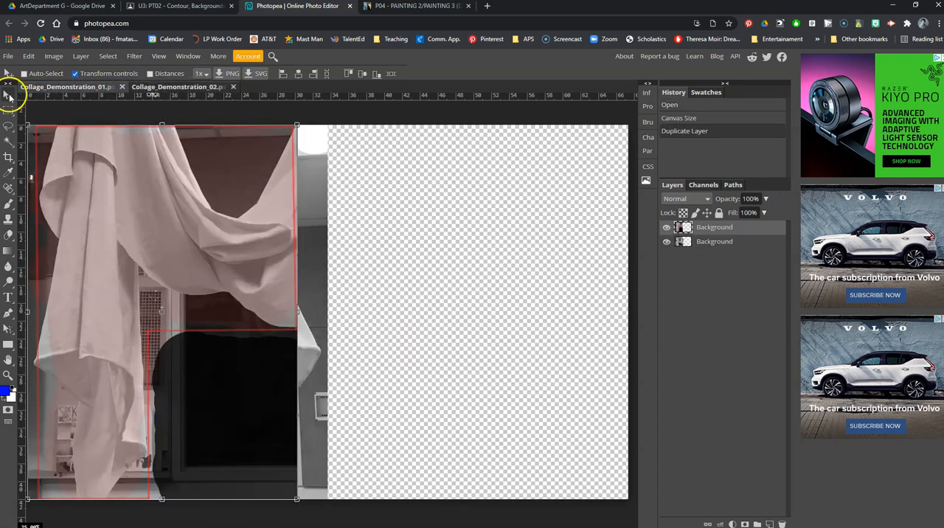
{"action": "left_click_drag", "start_coordinate": [114, 197], "coordinate": [415, 195]}
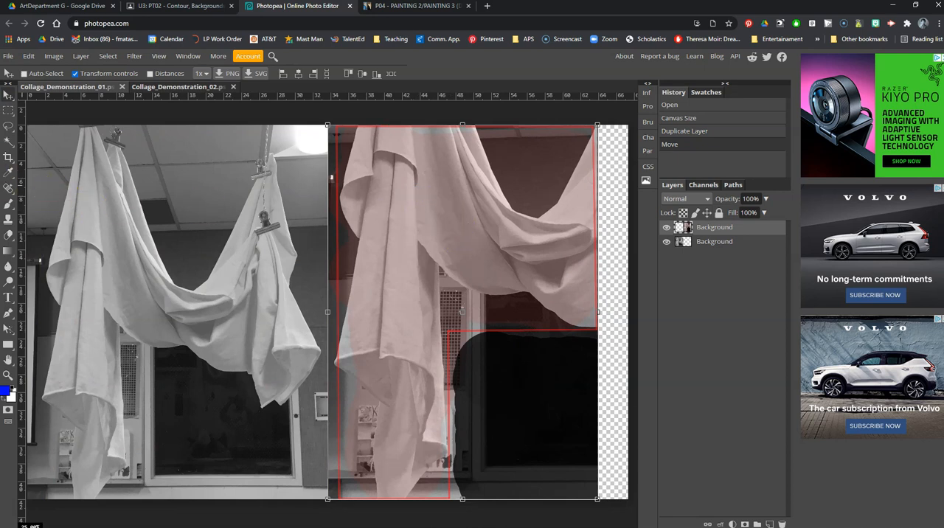
- Crop the canvas to the two side-by-side photos, removing the empty strip on the right, with Delete Cropped Pixels enabled
{"action": "left_click", "coordinate": [8, 157]}
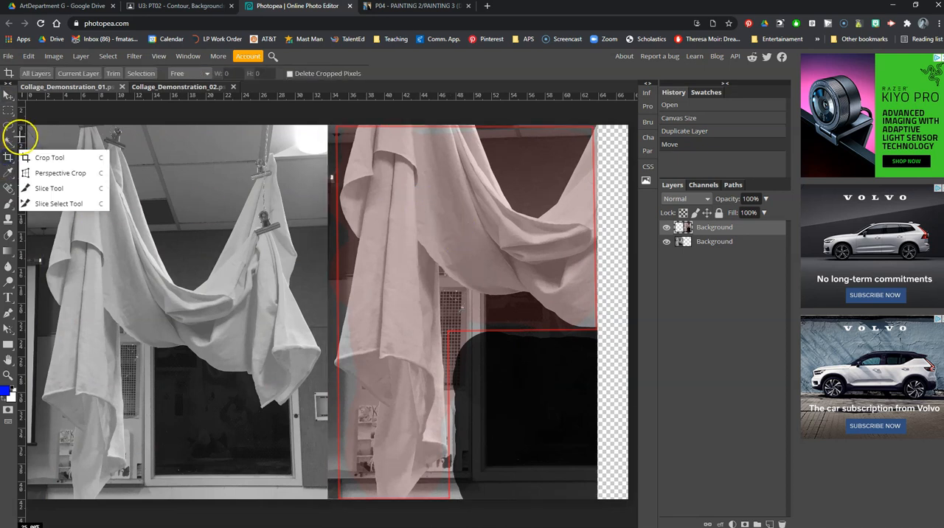
{"action": "left_click", "coordinate": [32, 158]}
{"action": "left_click_drag", "start_coordinate": [25, 122], "coordinate": [598, 499]}
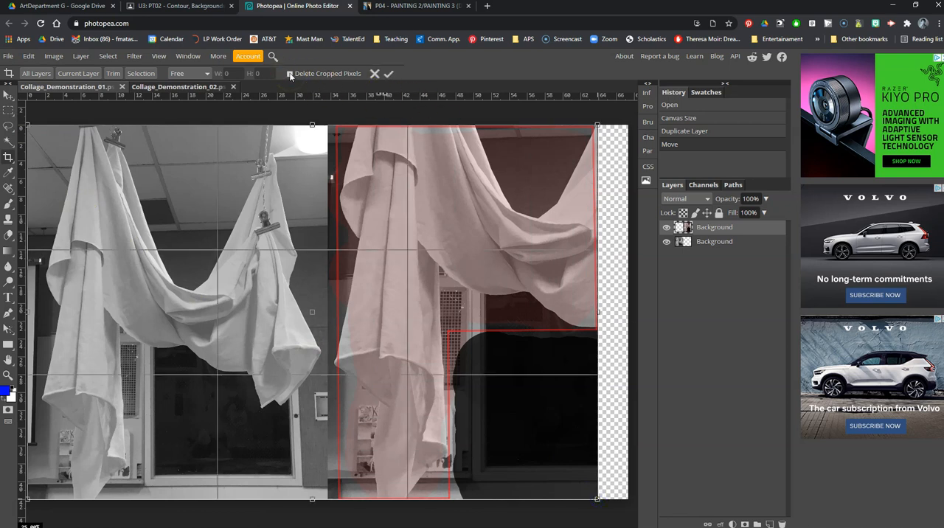
{"action": "left_click", "coordinate": [389, 74]}
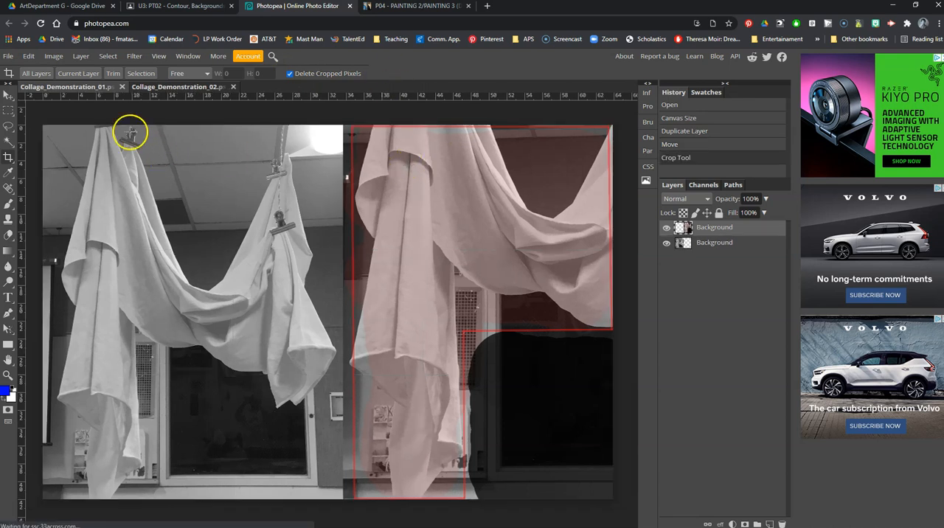
- Save the collage as a PSD named Collage_Demonstration_01 in the Collage Images folder
{"action": "left_click", "coordinate": [9, 57]}
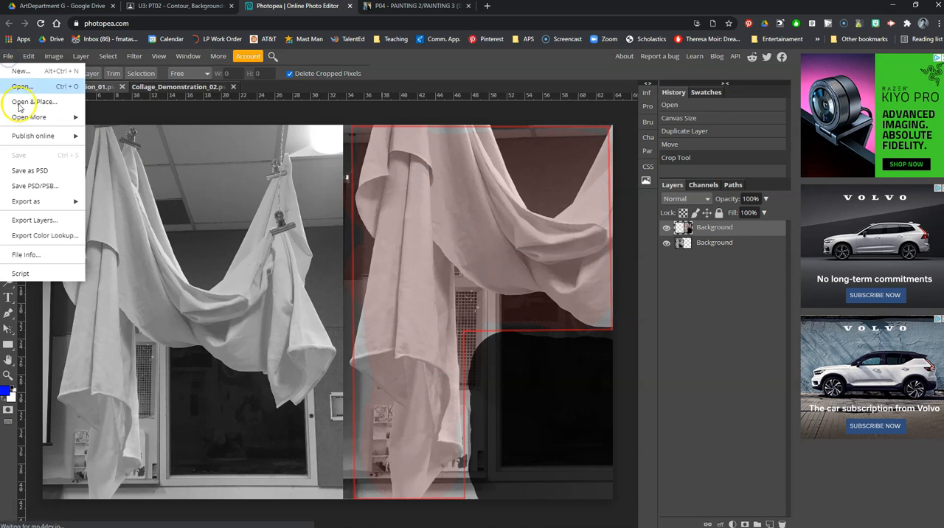
{"action": "left_click", "coordinate": [22, 172]}
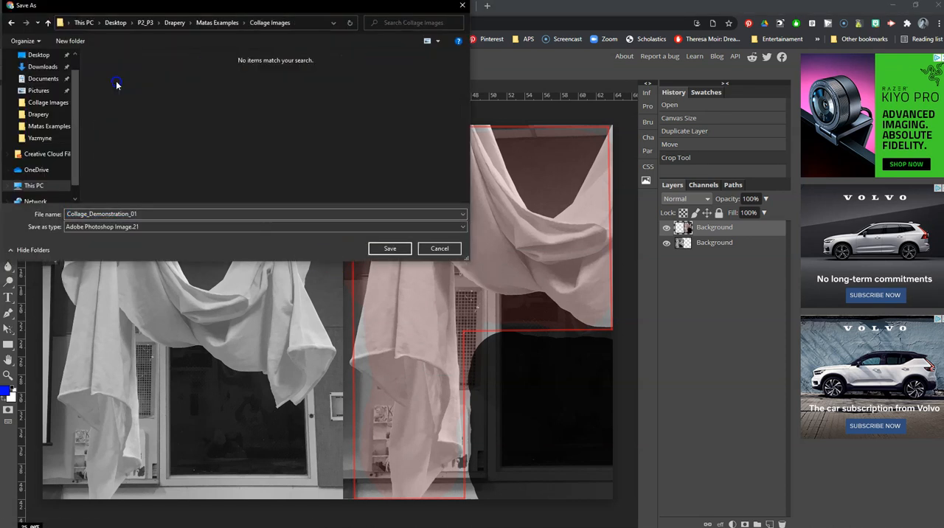
{"action": "type", "text": "1"}
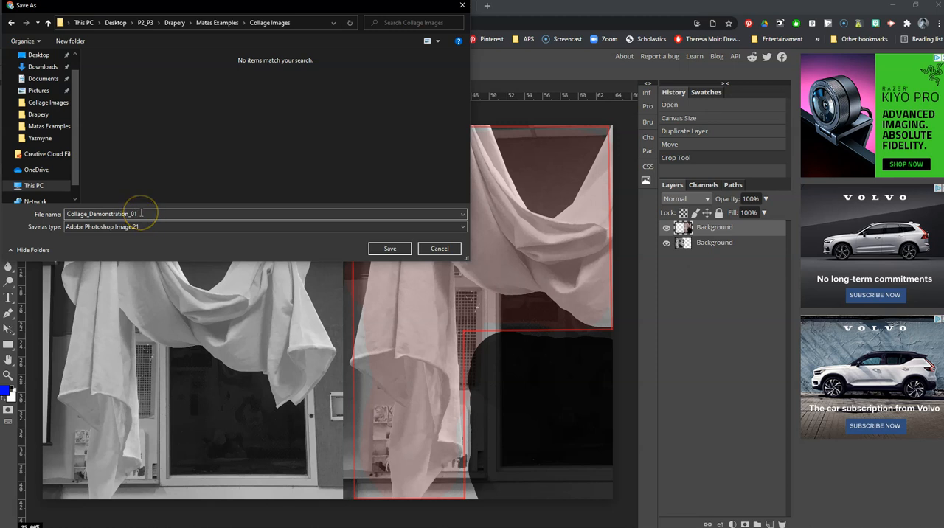
{"action": "left_click", "coordinate": [383, 248]}
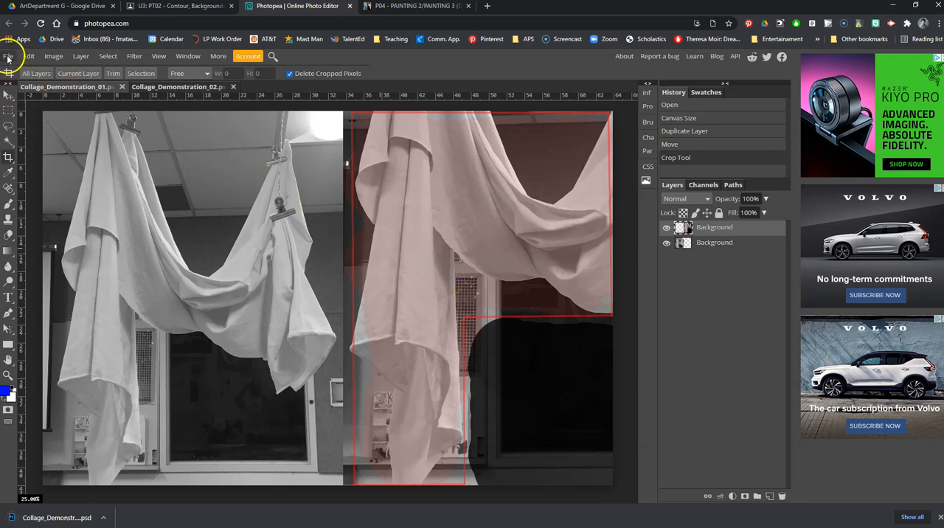
- Export the two-photo collage as a PNG at 4600 × 3024 px and 100% quality
{"action": "left_click", "coordinate": [8, 57]}
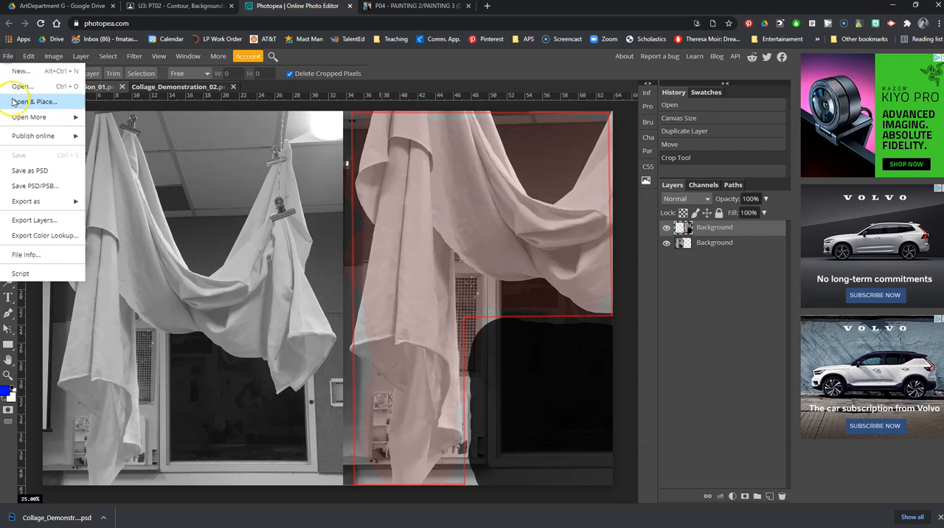
{"action": "mouse_move", "coordinate": [22, 202]}
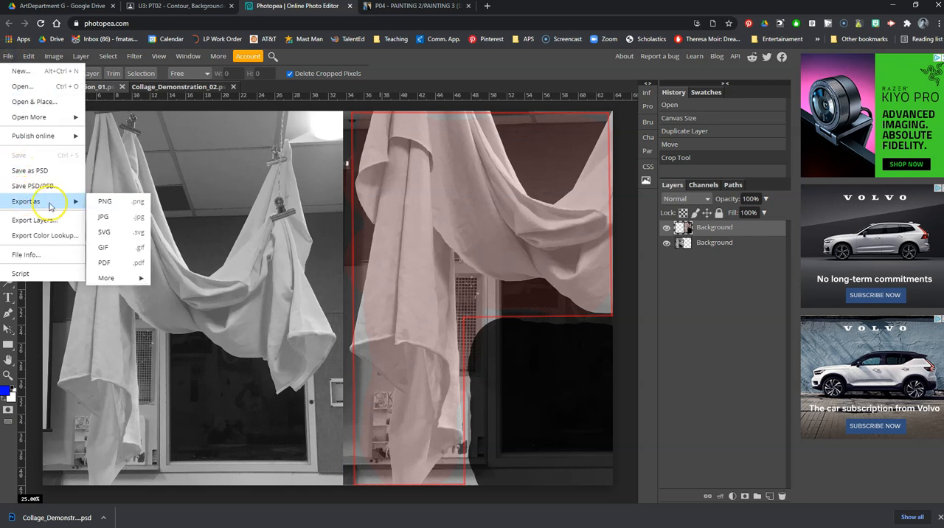
{"action": "left_click", "coordinate": [105, 205]}
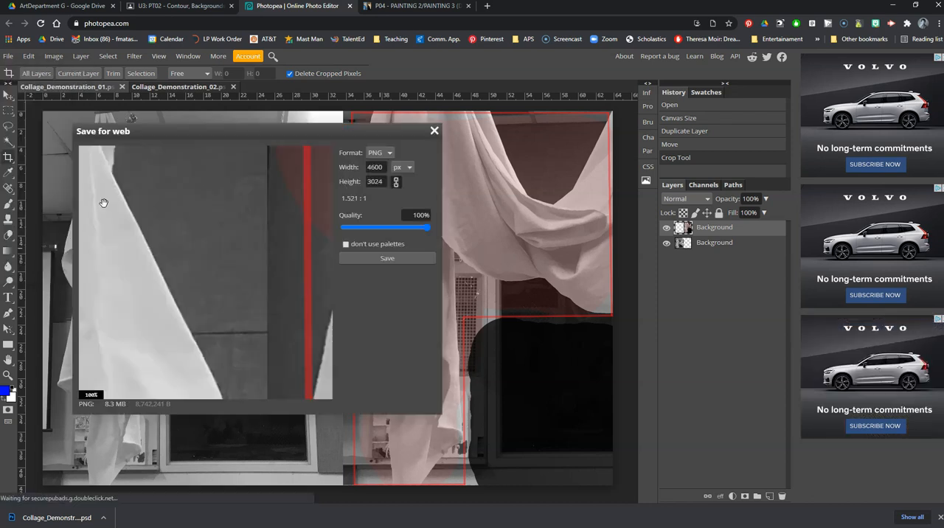
{"action": "left_click", "coordinate": [376, 257]}
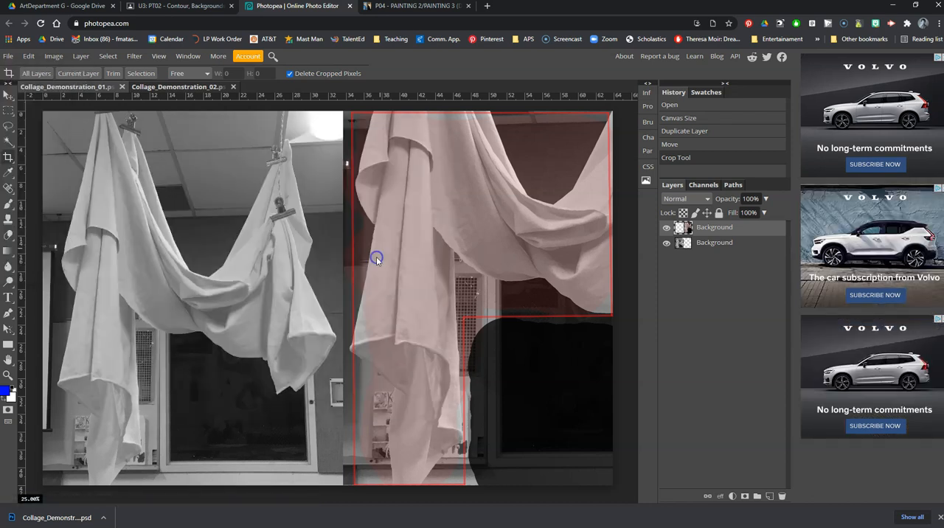
{"action": "left_click", "coordinate": [389, 248]}
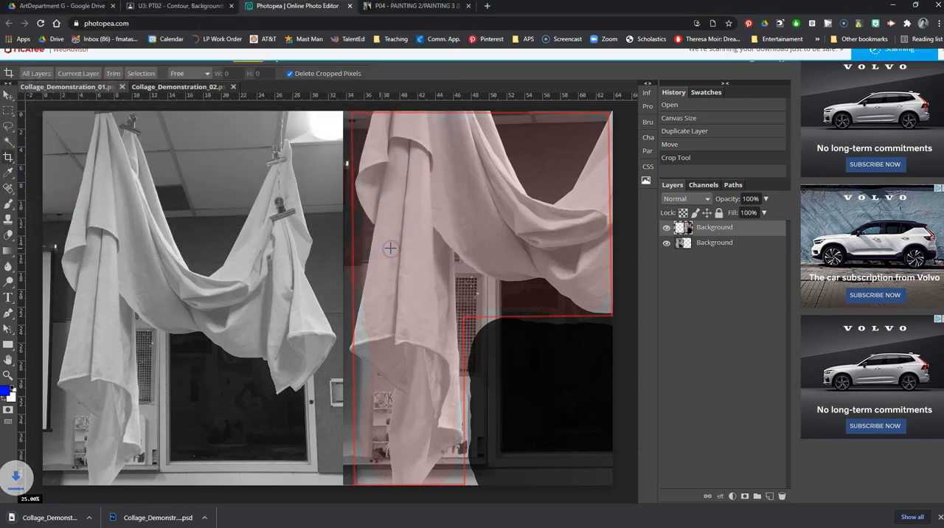
- Switch to the Padlet drapery study board and examine the 'L' Shape collage in the post U3: PT01 - Composition #5
{"action": "left_click", "coordinate": [415, 8]}
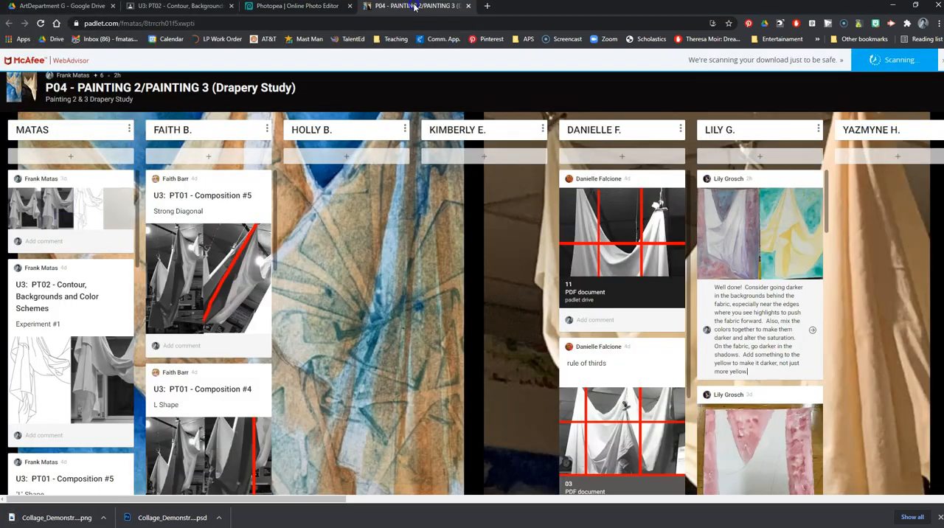
{"action": "scroll", "coordinate": [62, 295], "scroll_direction": "down", "scroll_amount": 4}
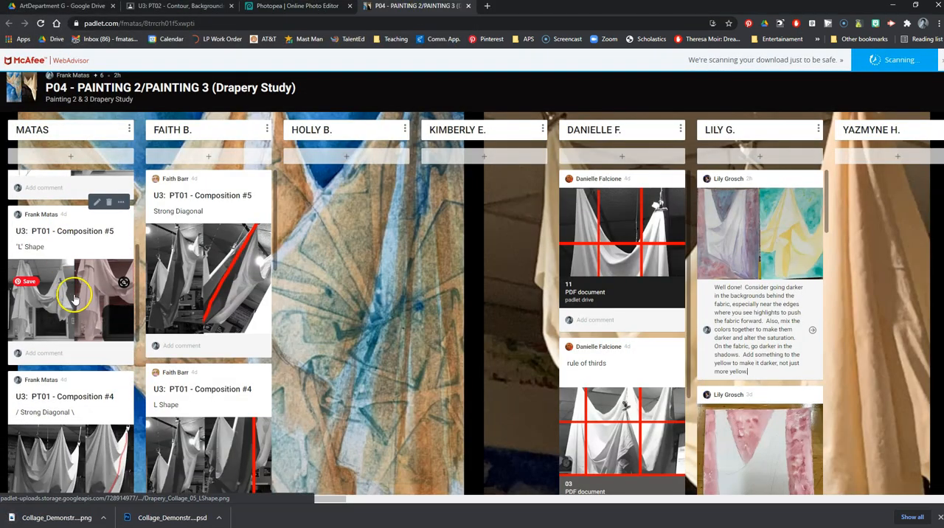
{"action": "left_click", "coordinate": [76, 305]}
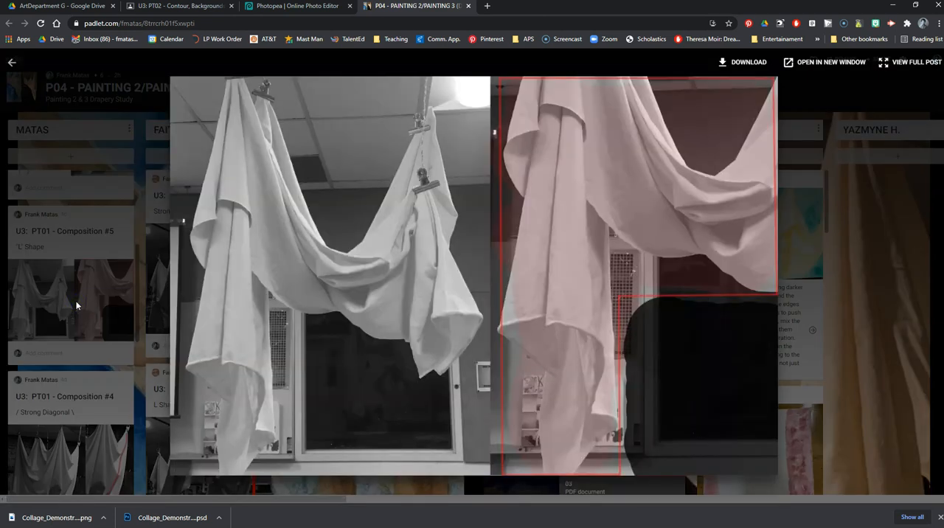
{"action": "left_click", "coordinate": [46, 280]}
{"action": "scroll", "coordinate": [59, 317], "scroll_direction": "up", "scroll_amount": 4}
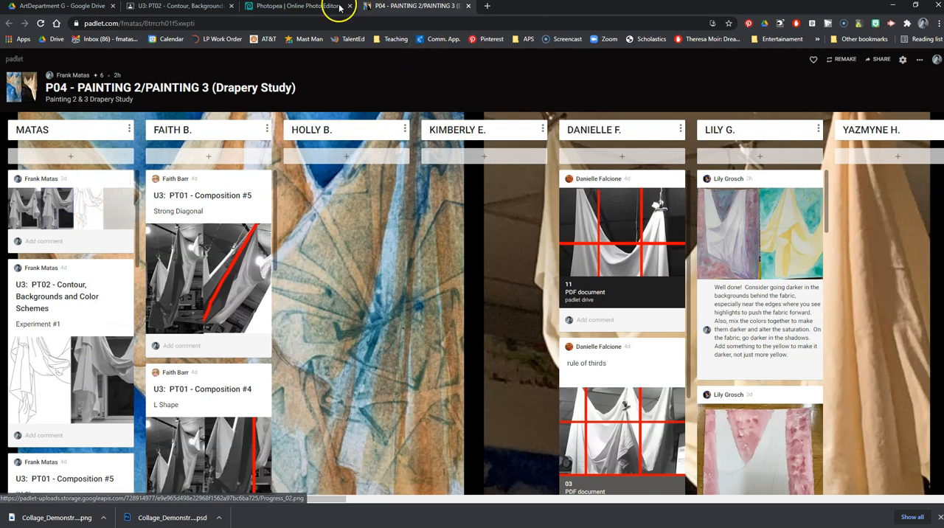
- Switch back to Photopea and close both open collage documents
{"action": "left_click", "coordinate": [302, 6]}
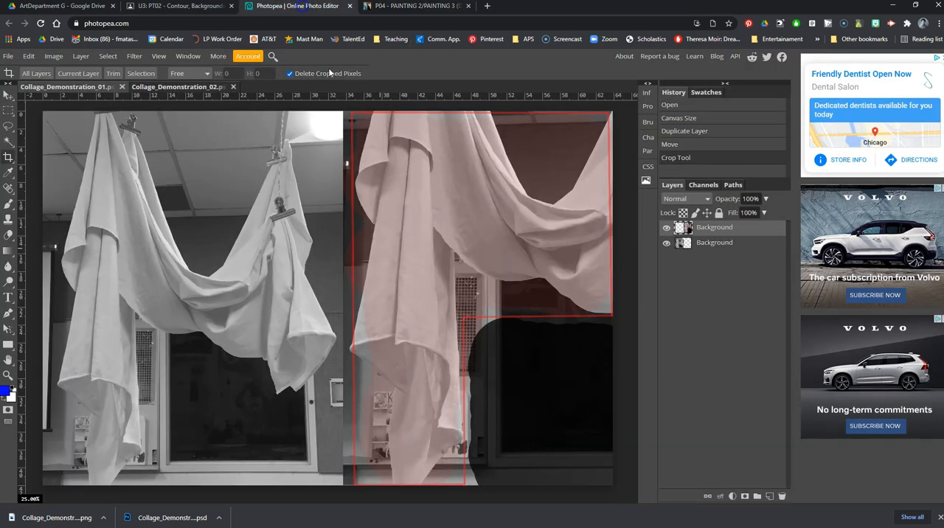
{"action": "left_click", "coordinate": [123, 87]}
{"action": "left_click", "coordinate": [123, 86]}
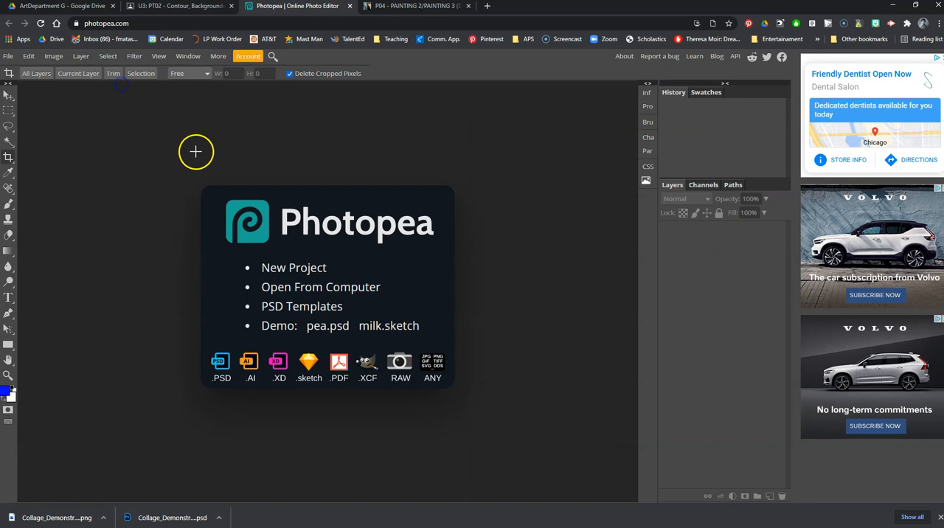
- Open the saved Collage_Demonstration_01 PSD from the Collage Images folder
{"action": "left_click", "coordinate": [351, 290]}
{"action": "left_click", "coordinate": [221, 107]}
{"action": "double_click", "coordinate": [221, 106]}
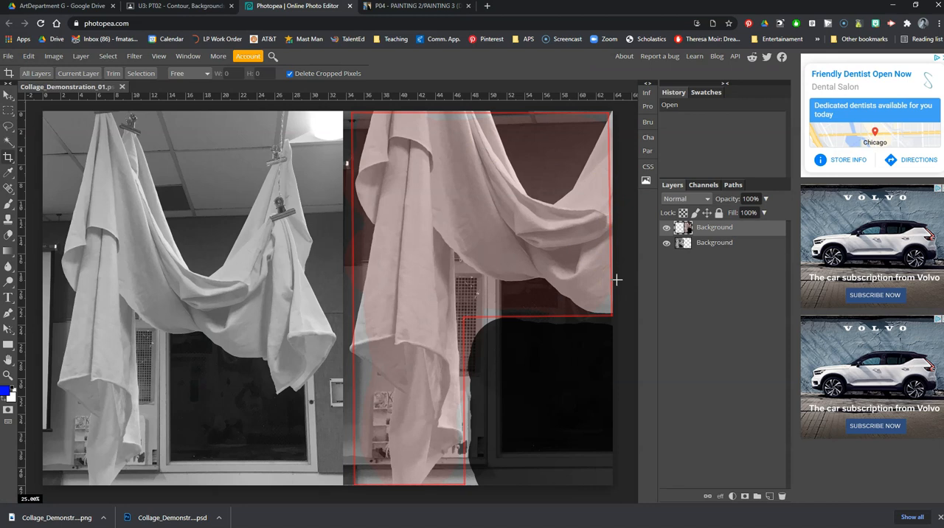
- Set the canvas width to 10000 px with the anchor at the middle left, adding empty space to the right of the photos
{"action": "left_click", "coordinate": [53, 56]}
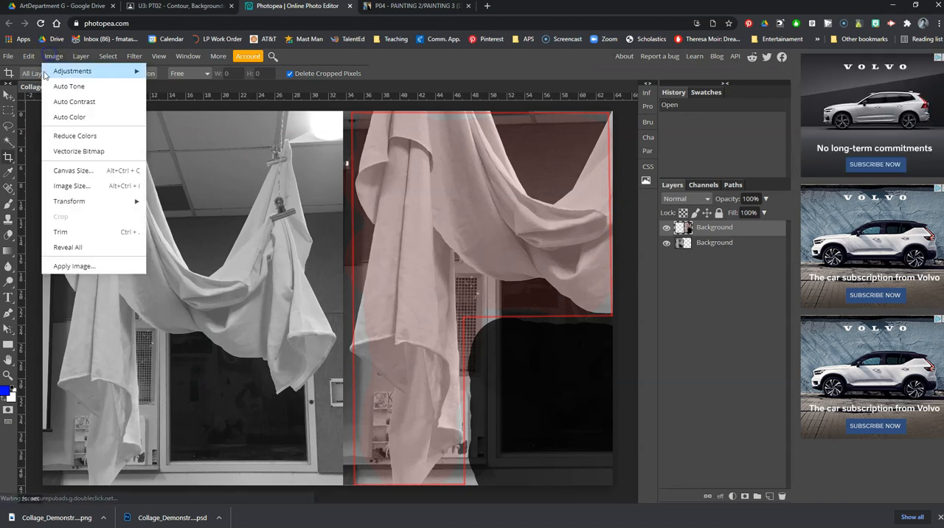
{"action": "left_click", "coordinate": [56, 170]}
{"action": "left_click_drag", "start_coordinate": [122, 153], "coordinate": [101, 153]}
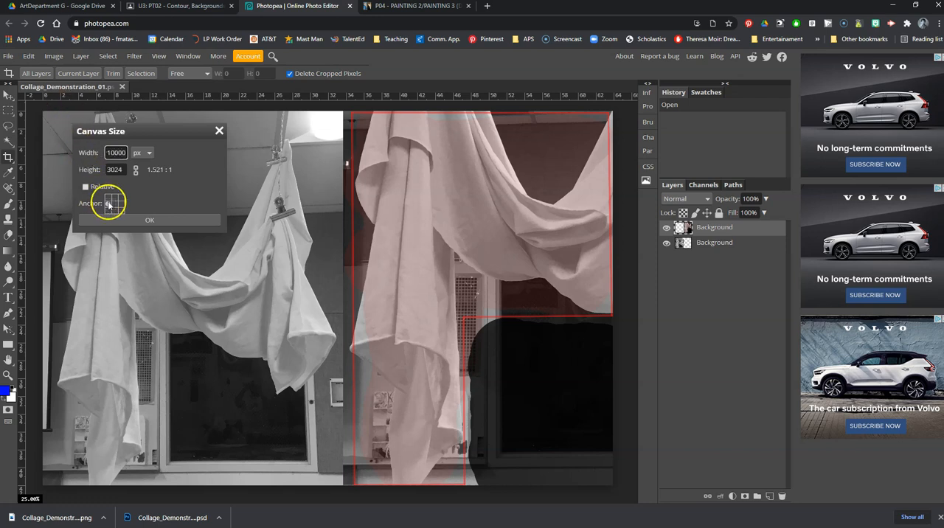
{"action": "left_click", "coordinate": [157, 221]}
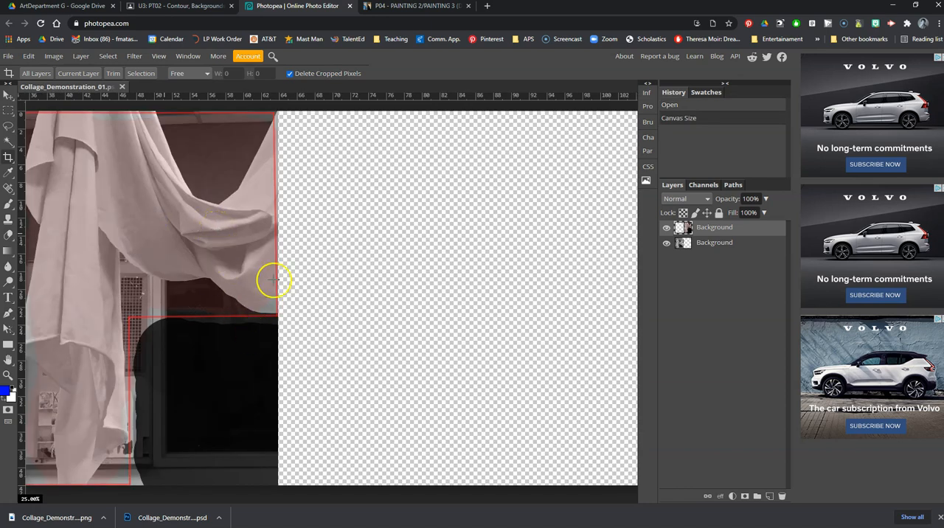
- Zoom out to 8.33% so the whole widened canvas fits in view
{"action": "left_click", "coordinate": [272, 57]}
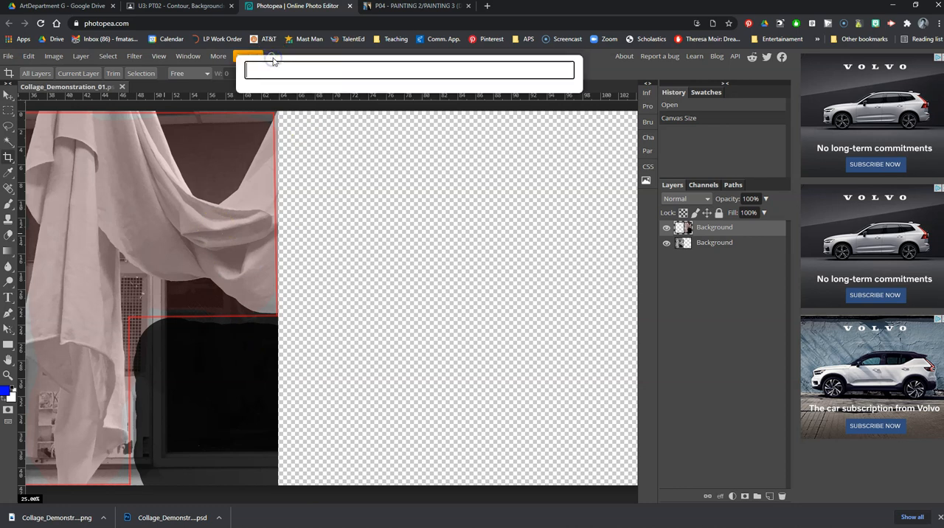
{"action": "left_click", "coordinate": [287, 53]}
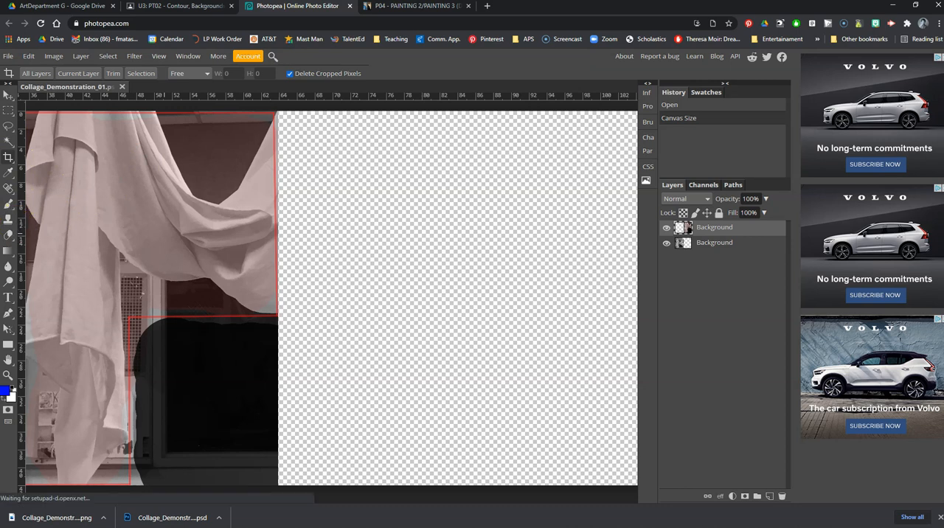
{"action": "left_click", "coordinate": [7, 376]}
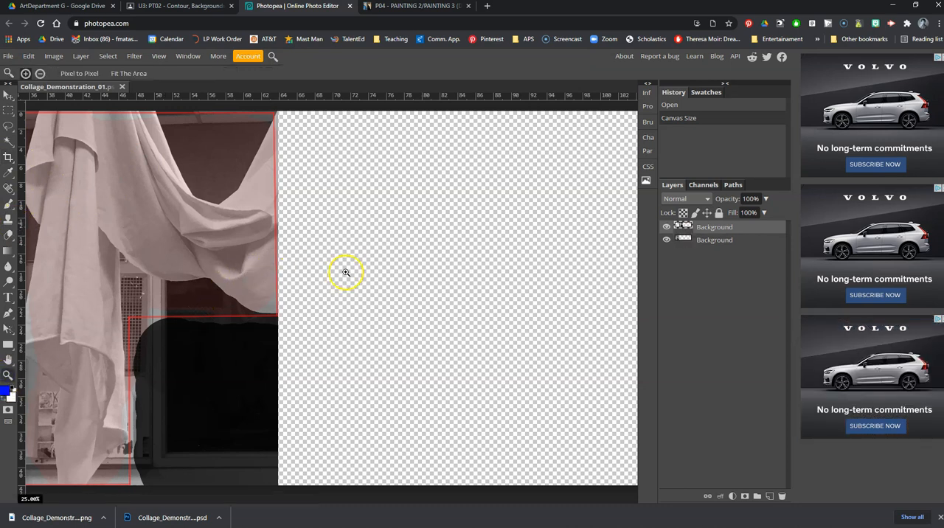
{"action": "scroll", "coordinate": [349, 272], "scroll_direction": "down", "scroll_amount": 1}
{"action": "scroll", "coordinate": [350, 273], "scroll_direction": "up", "scroll_amount": 2}
{"action": "left_click", "coordinate": [350, 272]}
{"action": "right_click", "coordinate": [349, 273]}
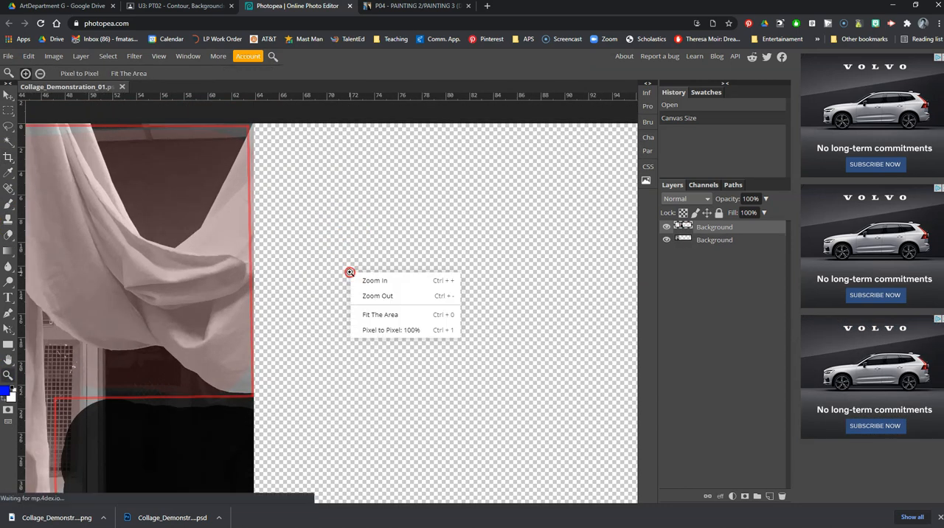
{"action": "left_click", "coordinate": [369, 297]}
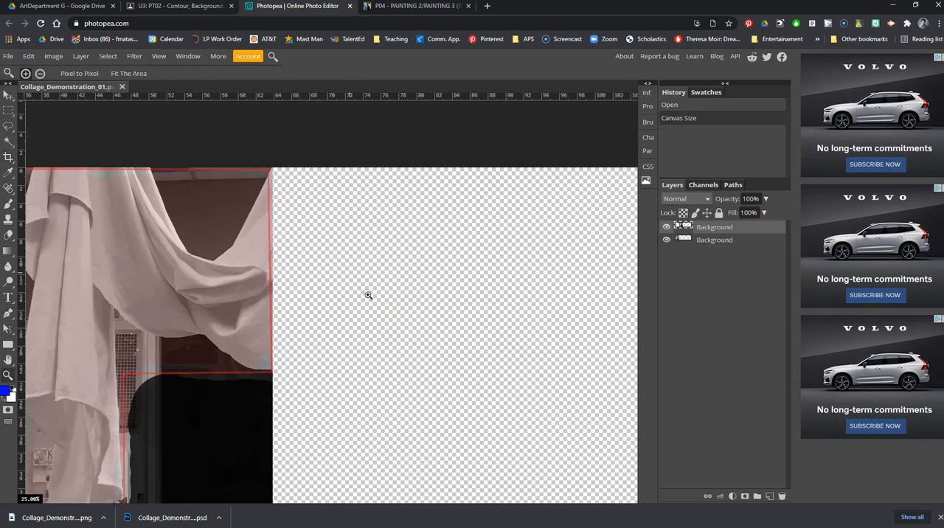
{"action": "key", "text": "ctrl+minus"}
{"action": "key", "text": "ctrl+minus"}
{"action": "key", "text": "ctrl+minus"}
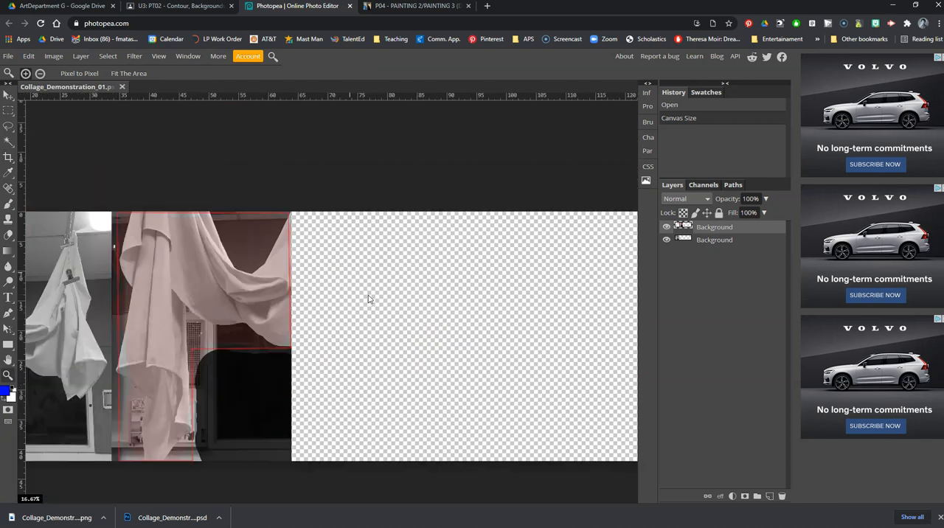
- Open the image Collage_Demonstration_03 from the Collage Images folder as a second document
{"action": "left_click", "coordinate": [8, 95]}
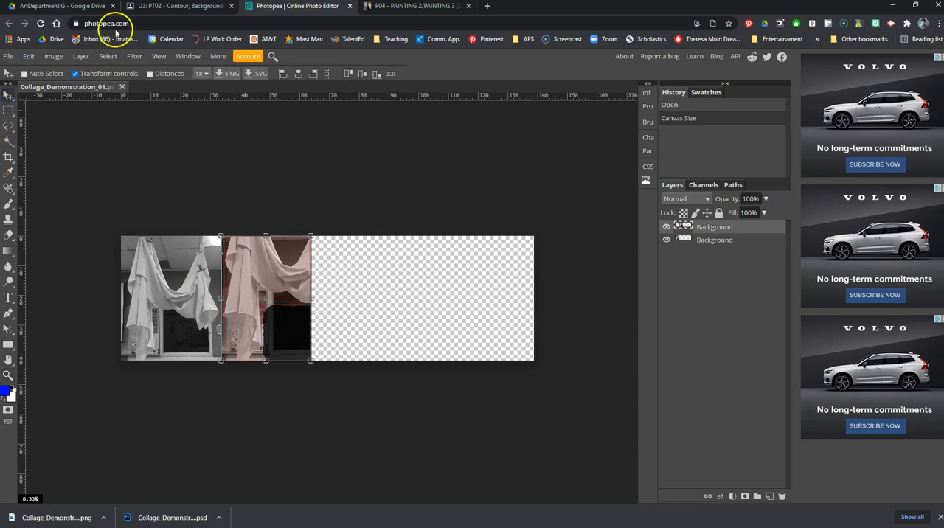
{"action": "left_click", "coordinate": [8, 57]}
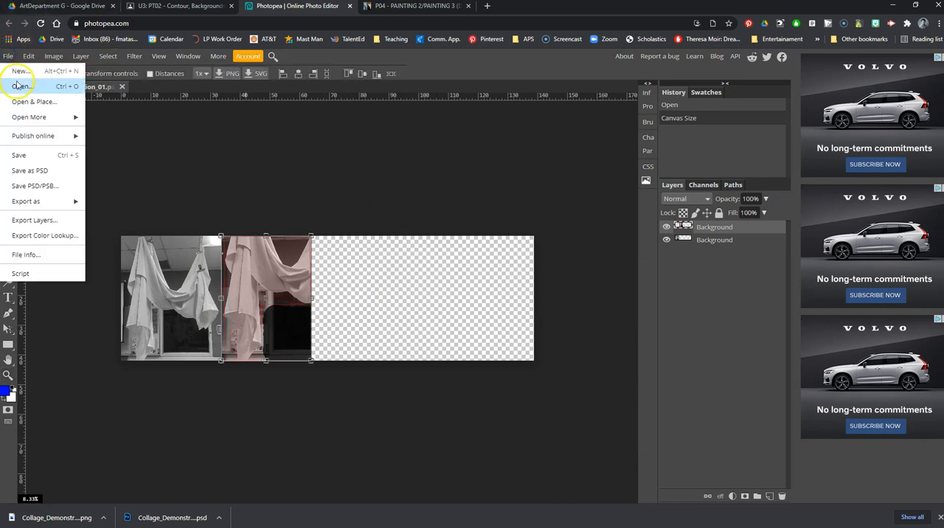
{"action": "left_click", "coordinate": [17, 86]}
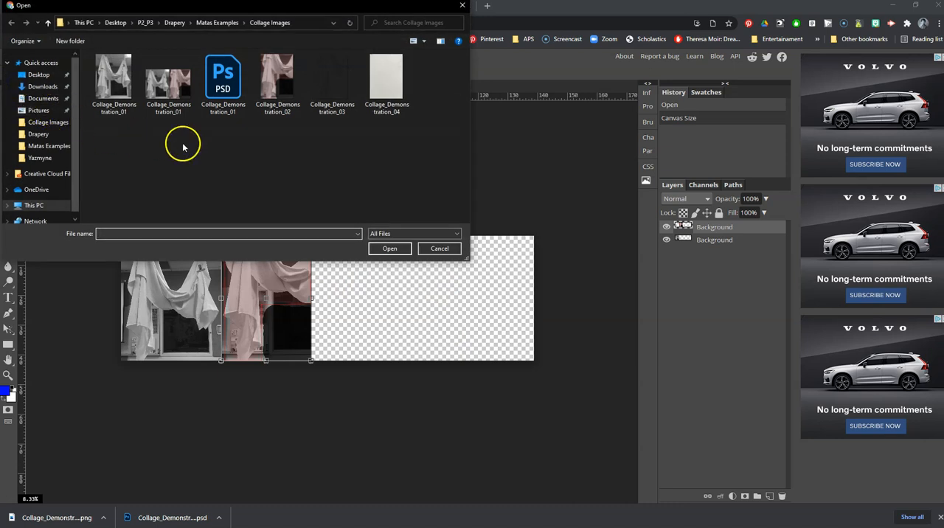
{"action": "double_click", "coordinate": [330, 92]}
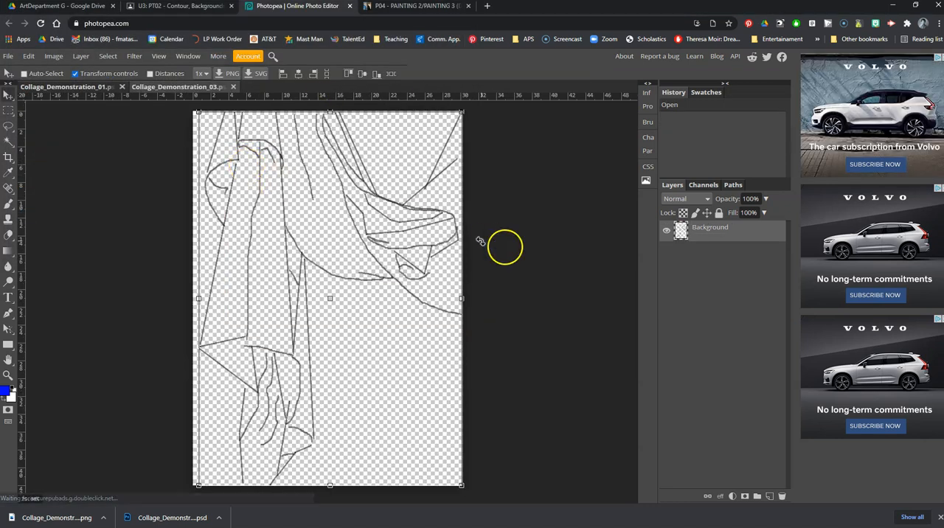
- Copy the contour drawing's layer into Collage_Demonstration_01 flush against the second photo's right edge and close the drawing's source document
{"action": "left_click_drag", "start_coordinate": [705, 233], "coordinate": [106, 87]}
{"action": "left_click", "coordinate": [8, 94]}
{"action": "left_click_drag", "start_coordinate": [163, 267], "coordinate": [363, 273]}
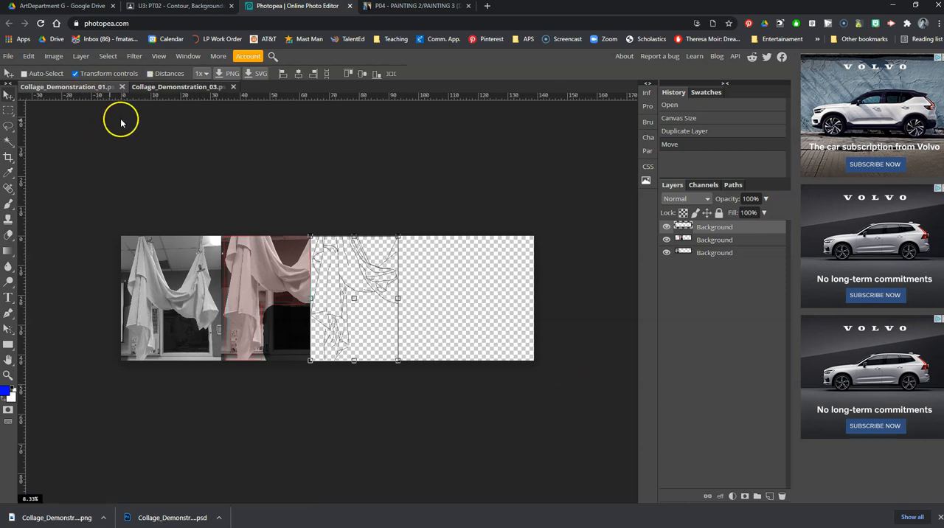
{"action": "left_click", "coordinate": [179, 86]}
{"action": "left_click", "coordinate": [233, 86]}
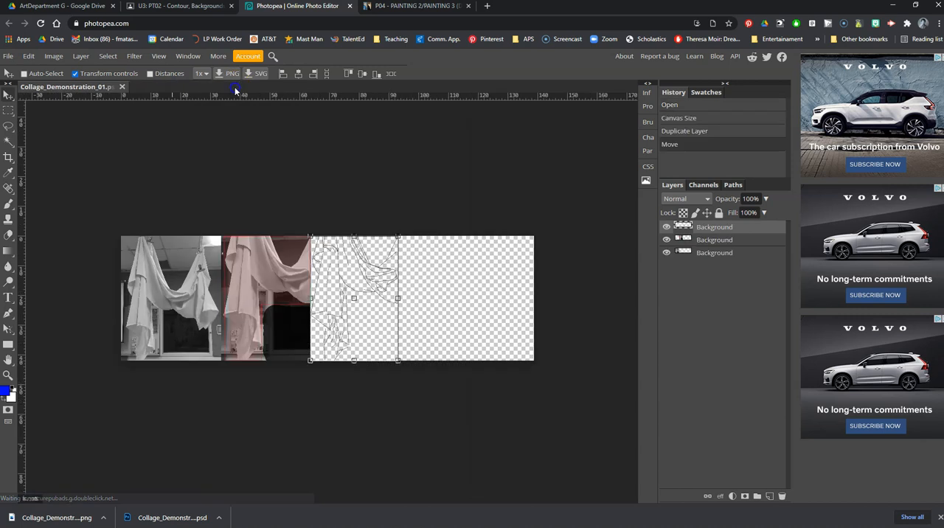
- Open the image Collage_Demonstration_04 from the Collage Images folder
{"action": "left_click", "coordinate": [7, 56]}
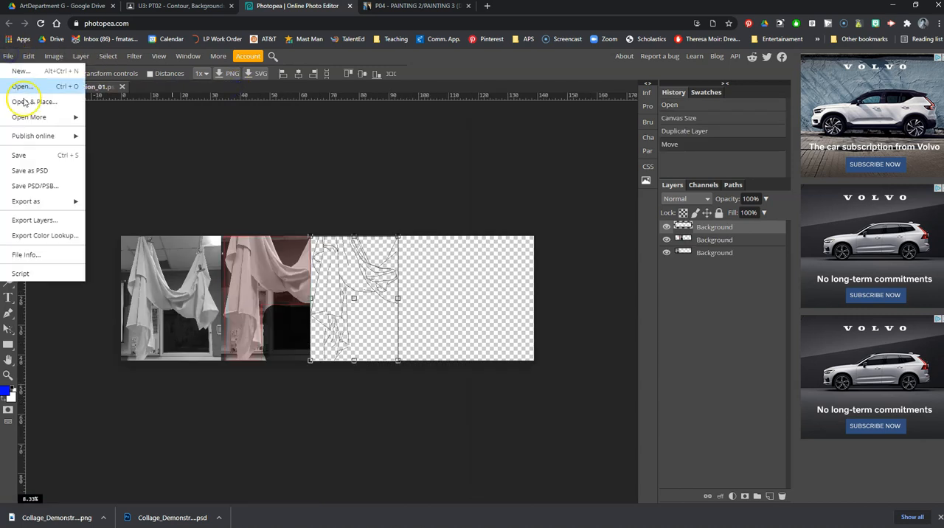
{"action": "left_click", "coordinate": [22, 86]}
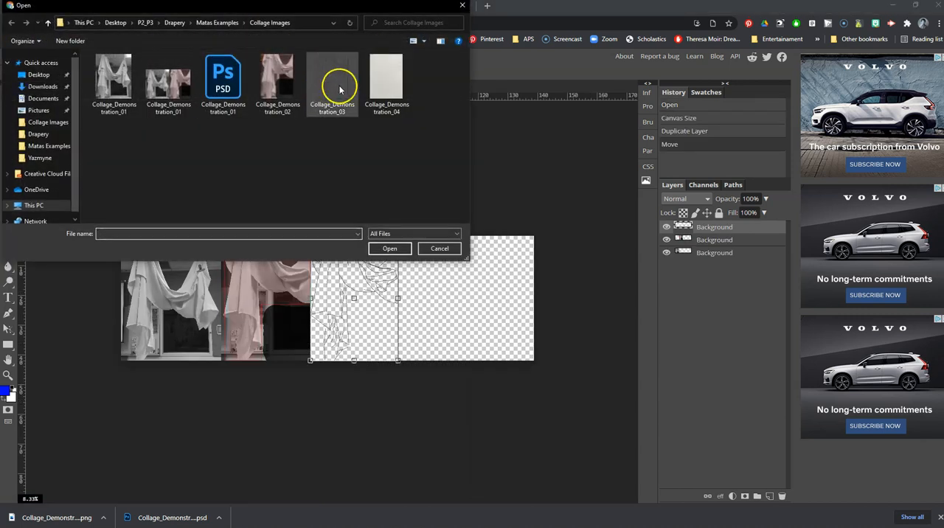
{"action": "double_click", "coordinate": [376, 81]}
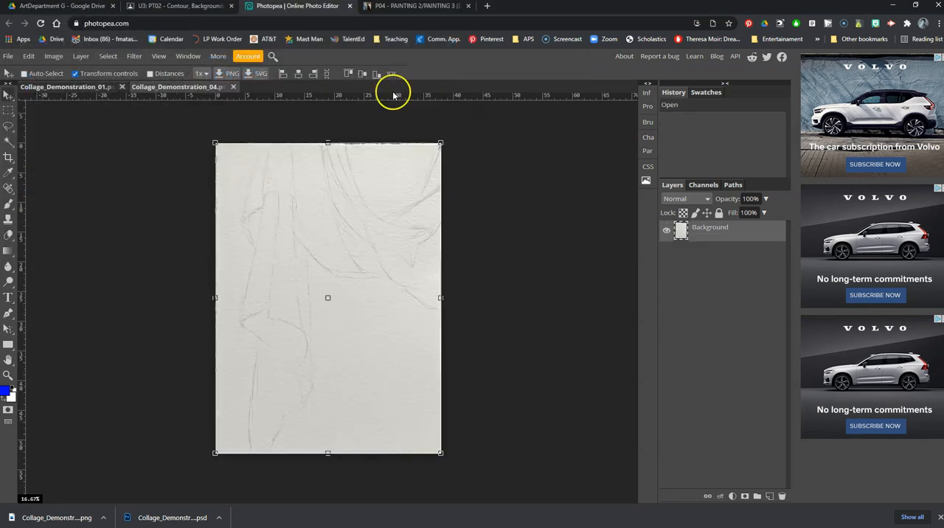
- Copy the pencil drawing's layer into Collage_Demonstration_01 beside the contour drawing and scale it to about 80.44% to fit the canvas height
{"action": "left_click_drag", "start_coordinate": [680, 230], "coordinate": [89, 87]}
{"action": "left_click", "coordinate": [8, 95]}
{"action": "left_click_drag", "start_coordinate": [168, 280], "coordinate": [446, 280]}
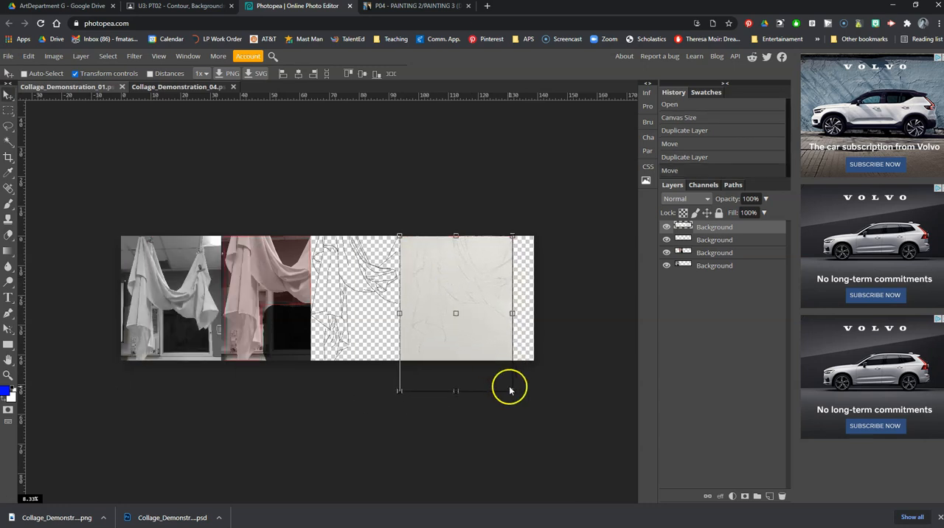
{"action": "left_click_drag", "start_coordinate": [514, 392], "coordinate": [489, 369]}
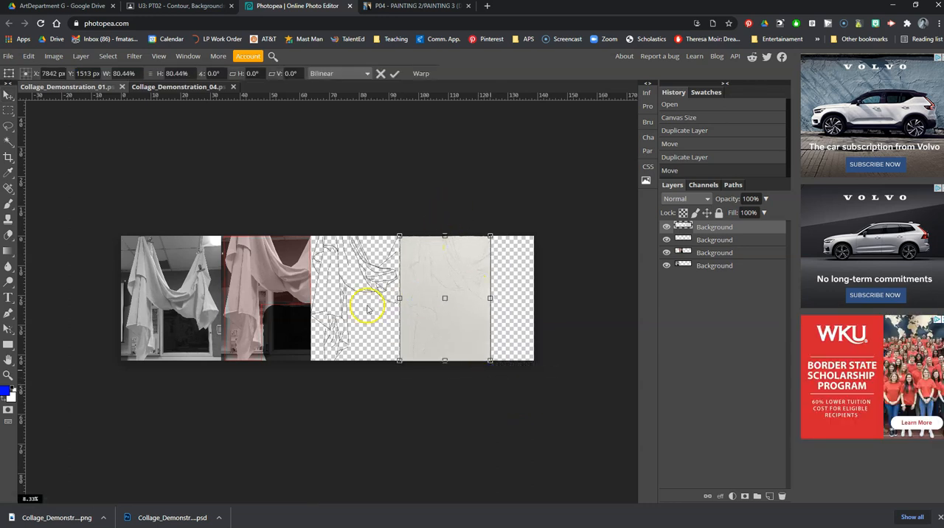
{"action": "left_click", "coordinate": [396, 75]}
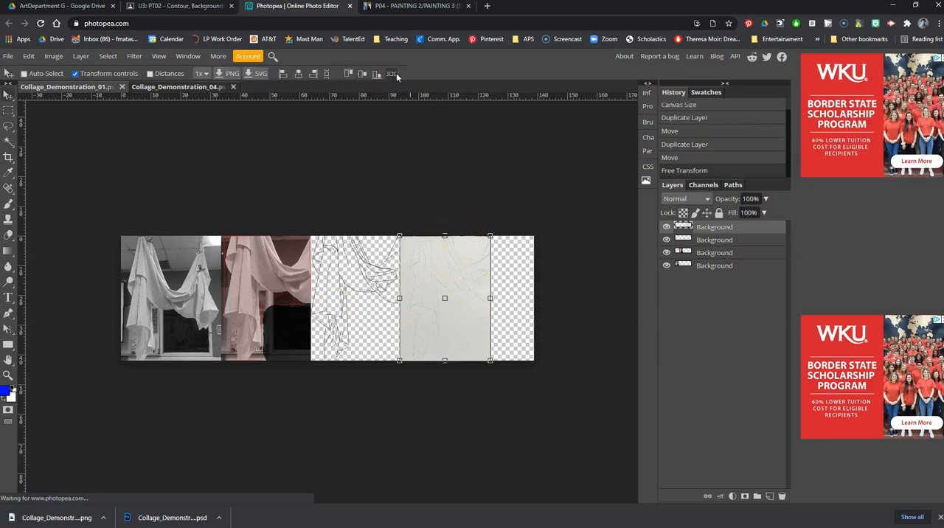
- Crop the canvas to the pencil drawing's outer edge, removing the empty strip beside it
{"action": "right_click", "coordinate": [8, 157]}
{"action": "left_click", "coordinate": [42, 160]}
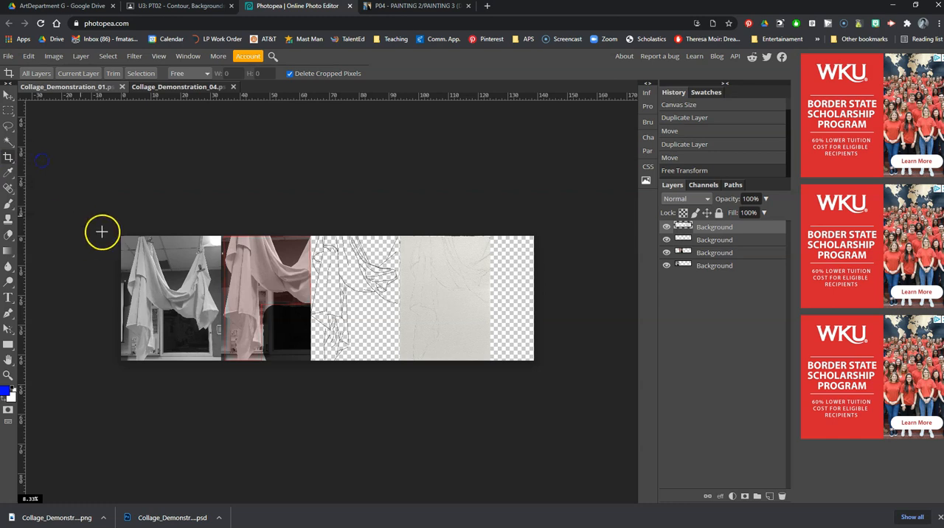
{"action": "left_click_drag", "start_coordinate": [534, 360], "coordinate": [488, 360]}
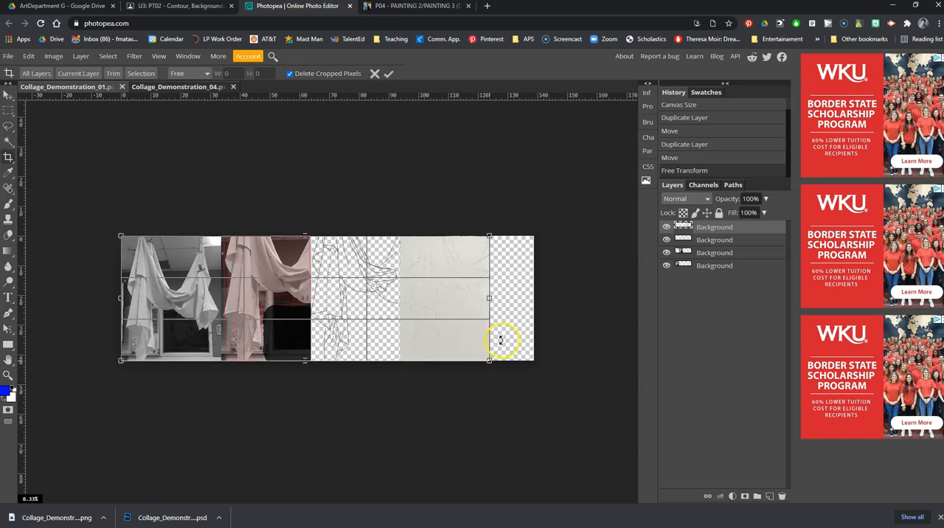
{"action": "left_click", "coordinate": [389, 73]}
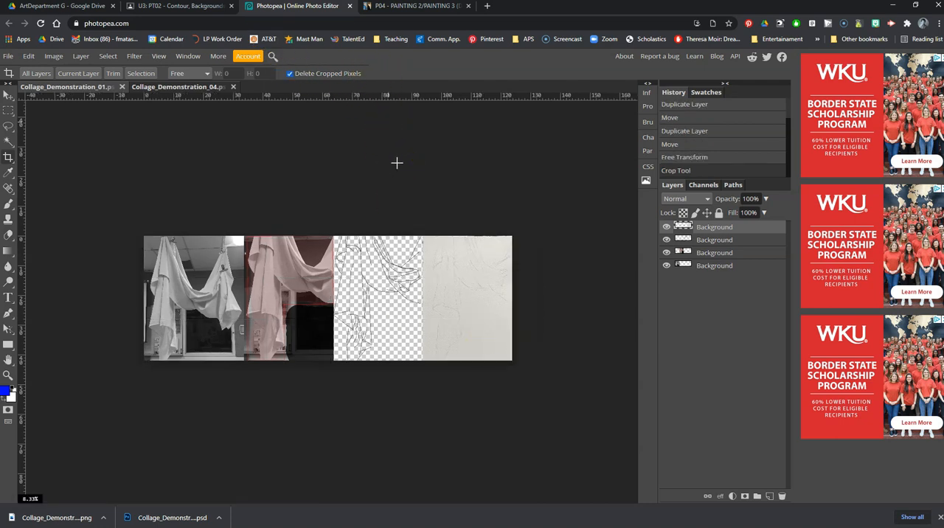
- Save the cropped Collage_Demonstration_01 document
{"action": "left_click", "coordinate": [9, 57]}
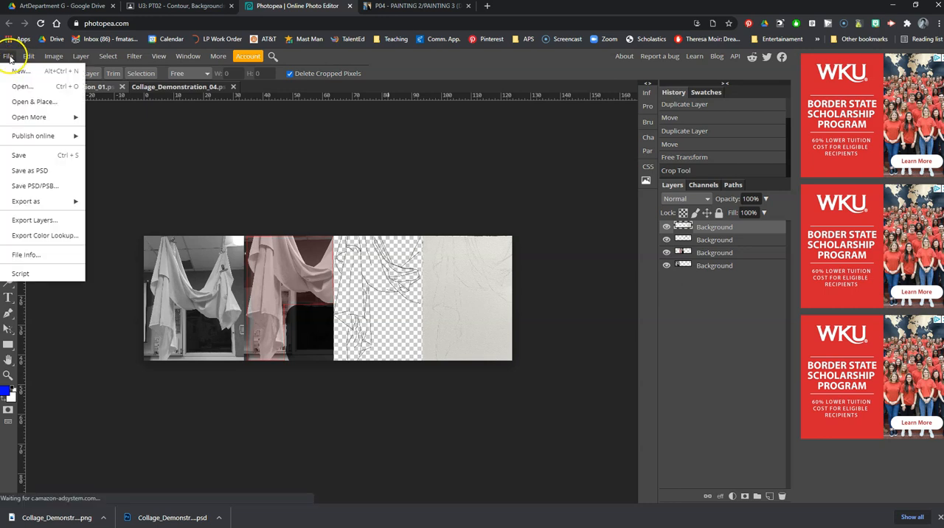
{"action": "left_click", "coordinate": [19, 154]}
{"action": "left_click", "coordinate": [494, 89]}
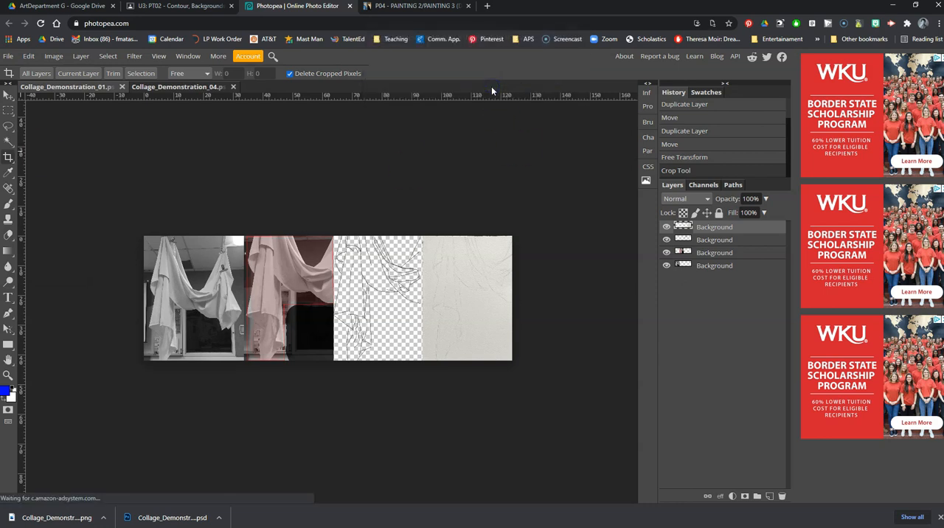
- Export the four-image collage in PNG format
{"action": "left_click", "coordinate": [8, 56]}
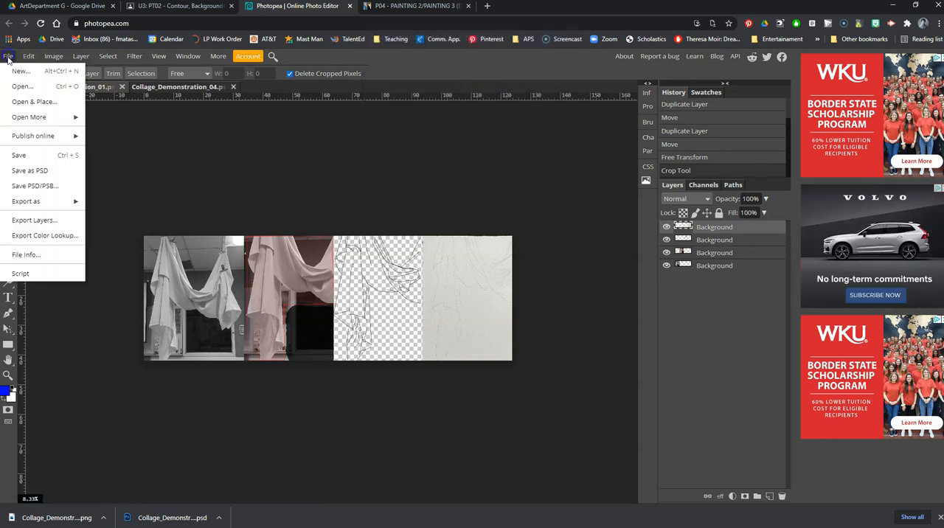
{"action": "mouse_move", "coordinate": [30, 201]}
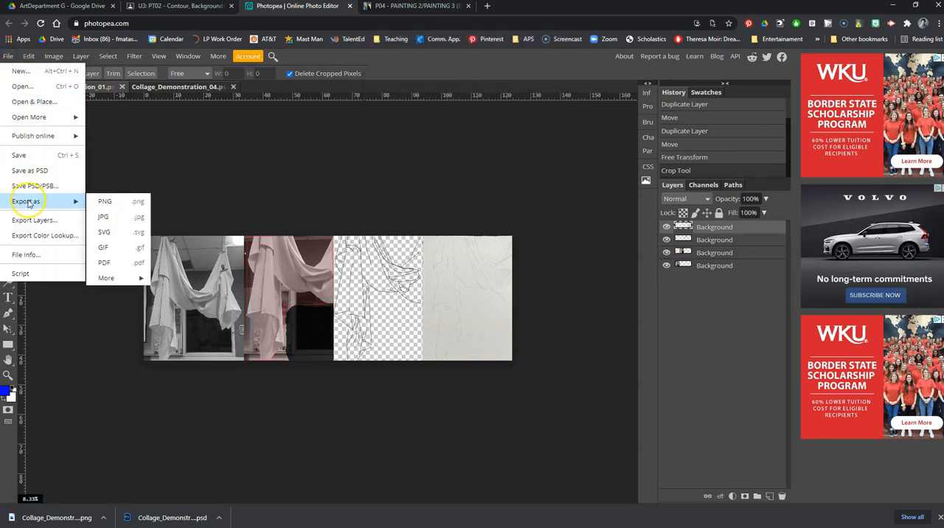
{"action": "left_click", "coordinate": [103, 206]}
{"action": "left_click", "coordinate": [366, 262]}
{"action": "left_click", "coordinate": [148, 214]}
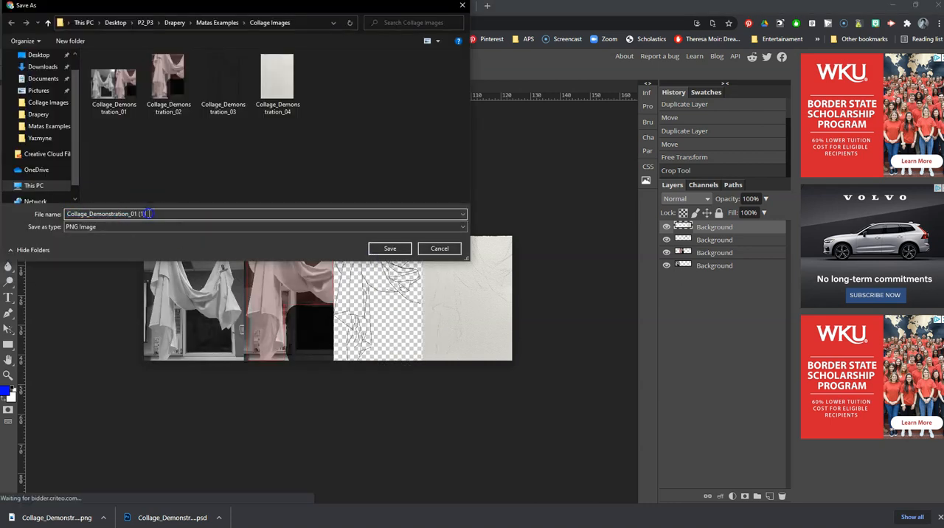
{"action": "key", "text": "BackSpace"}
{"action": "key", "text": "BackSpace"}
{"action": "key", "text": "BackSpace"}
{"action": "key", "text": "BackSpace"}
{"action": "key", "text": "BackSpace"}
{"action": "type", "text": "2"}
{"action": "left_click", "coordinate": [390, 249]}
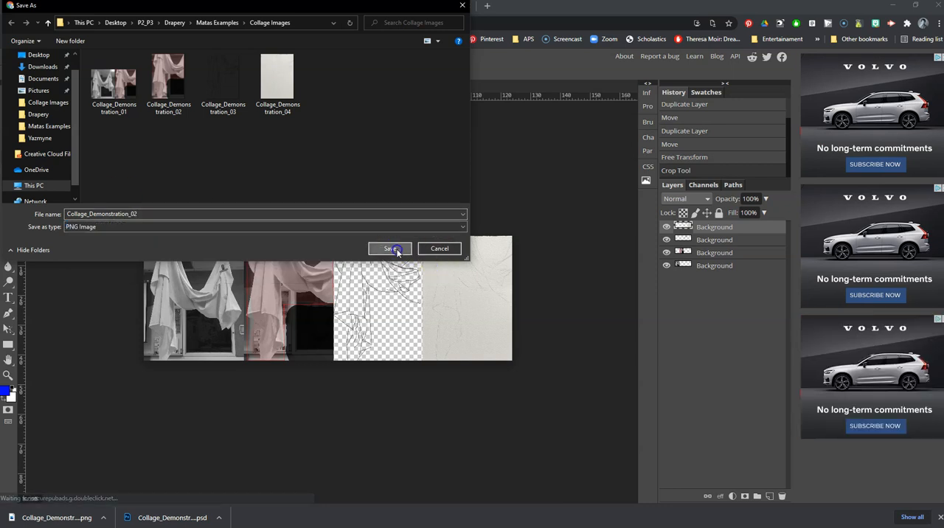
{"action": "left_click", "coordinate": [539, 273]}
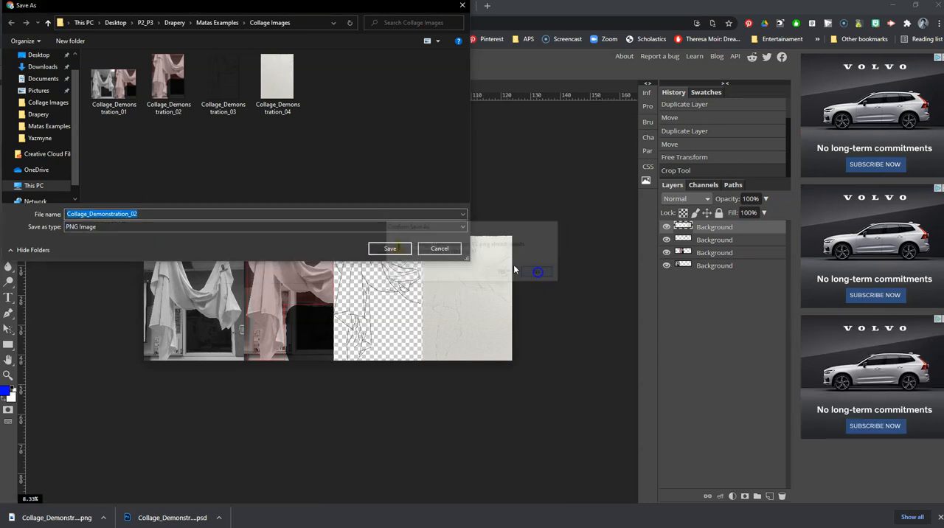
- Name the exported PNG Collage_02 and save it in the Collage Images folder
{"action": "key", "text": "BackSpace"}
{"action": "type", "text": "Collage02"}
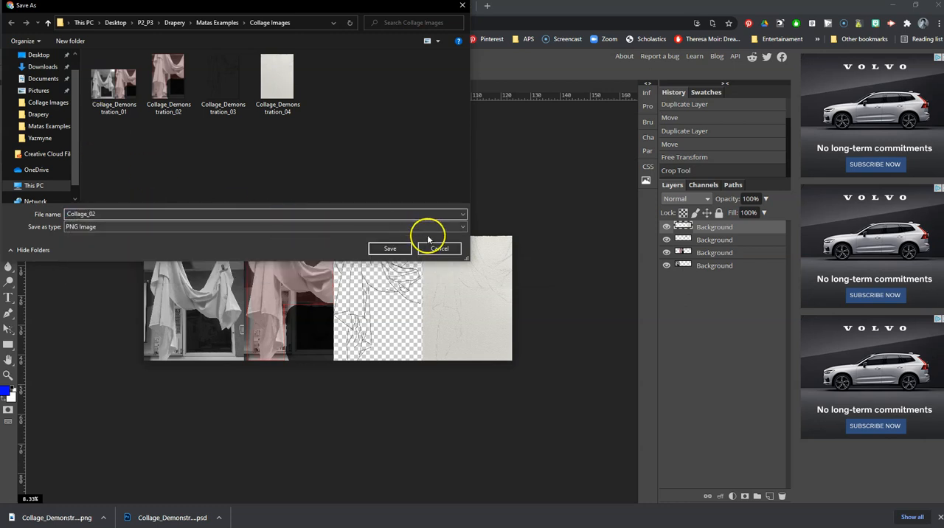
{"action": "left_click", "coordinate": [390, 249]}
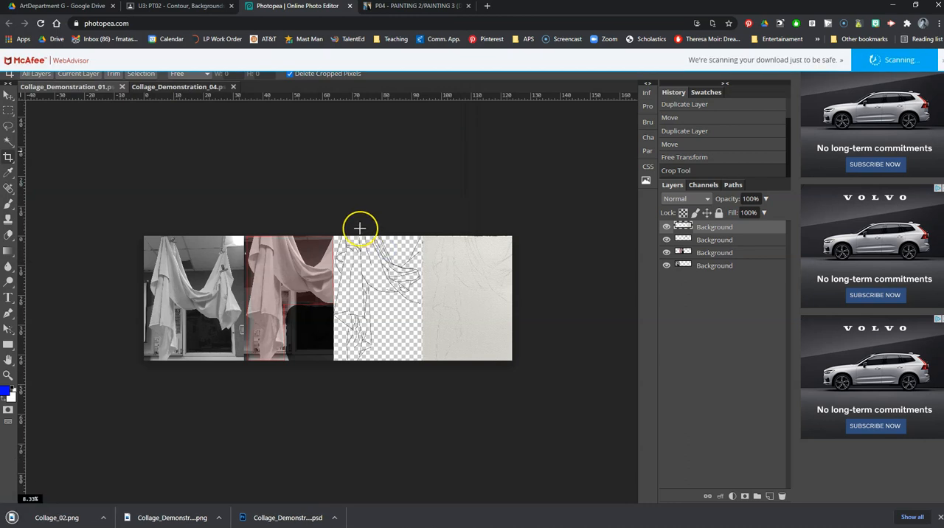
- Look at the posted collage on the P04 drapery study Padlet board and return to the Photopea collage
{"action": "left_click", "coordinate": [402, 6]}
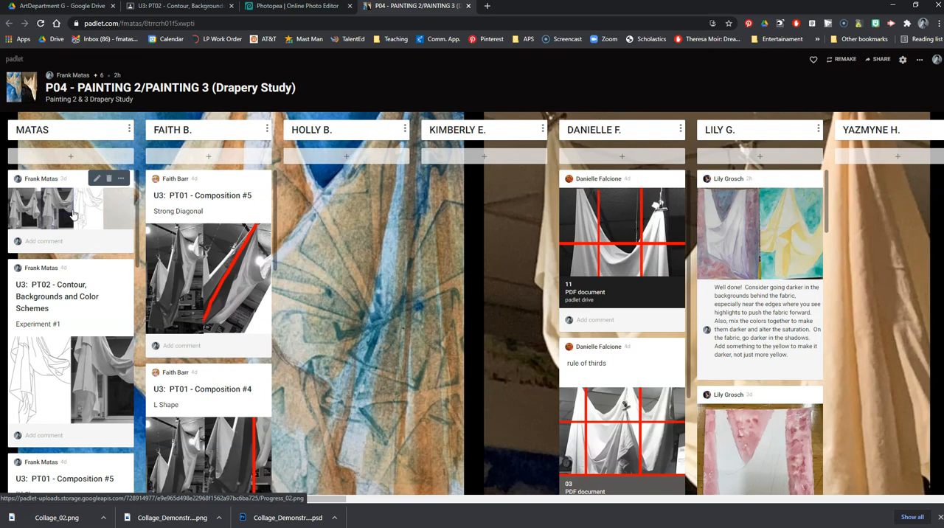
{"action": "left_click", "coordinate": [272, 8]}
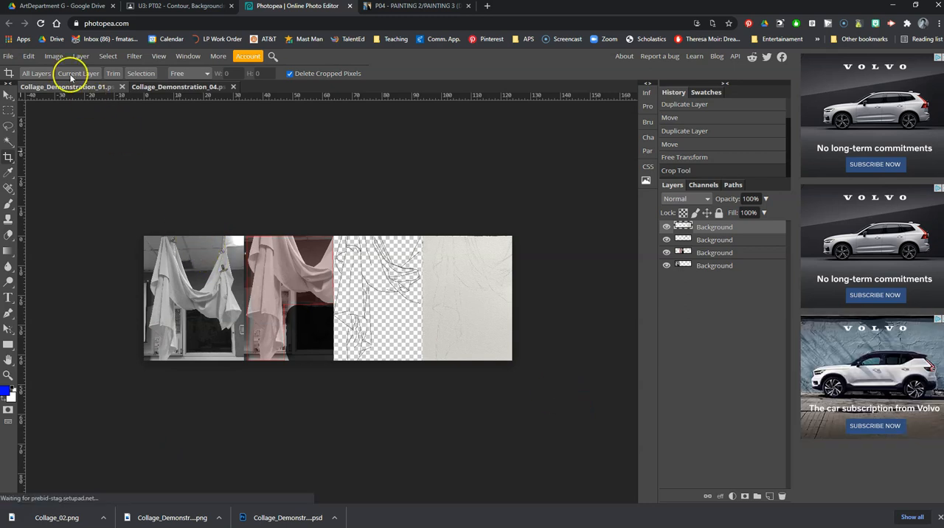
- Set the collage's canvas height to 6048 px, anchored at the top centre so the new space is added below the images
{"action": "left_click", "coordinate": [50, 56]}
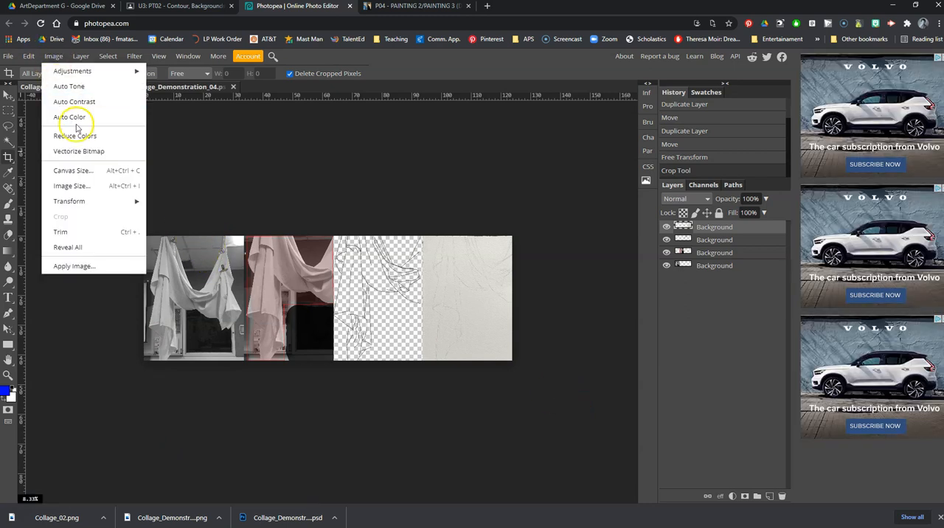
{"action": "left_click", "coordinate": [78, 171]}
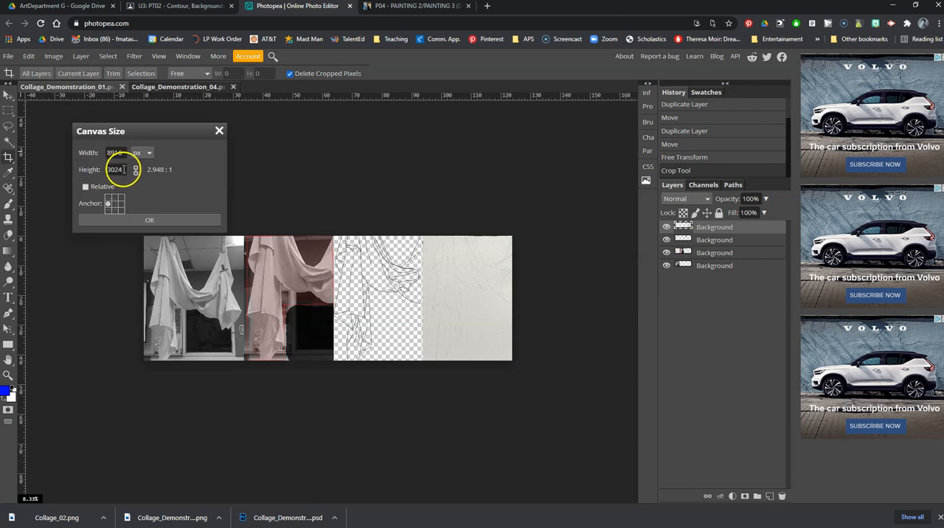
{"action": "left_click", "coordinate": [98, 169]}
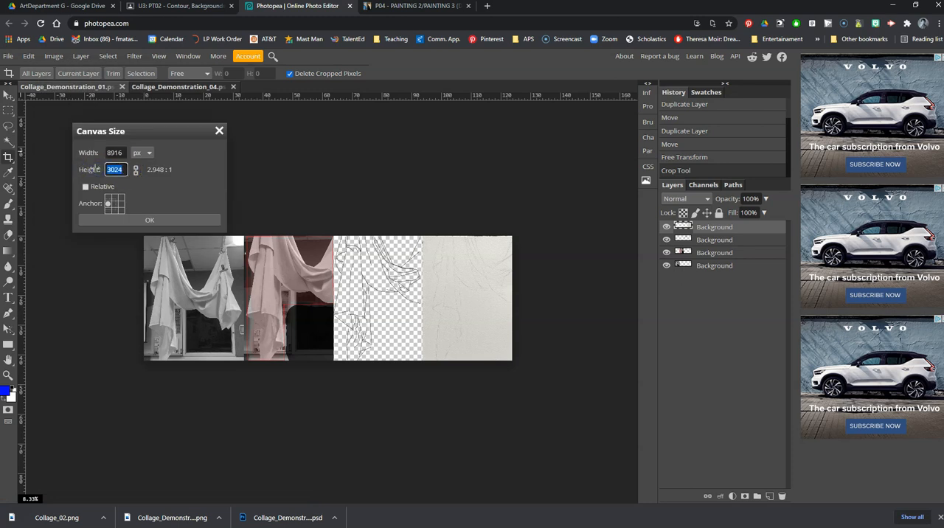
{"action": "type", "text": "6048"}
{"action": "left_click", "coordinate": [116, 198]}
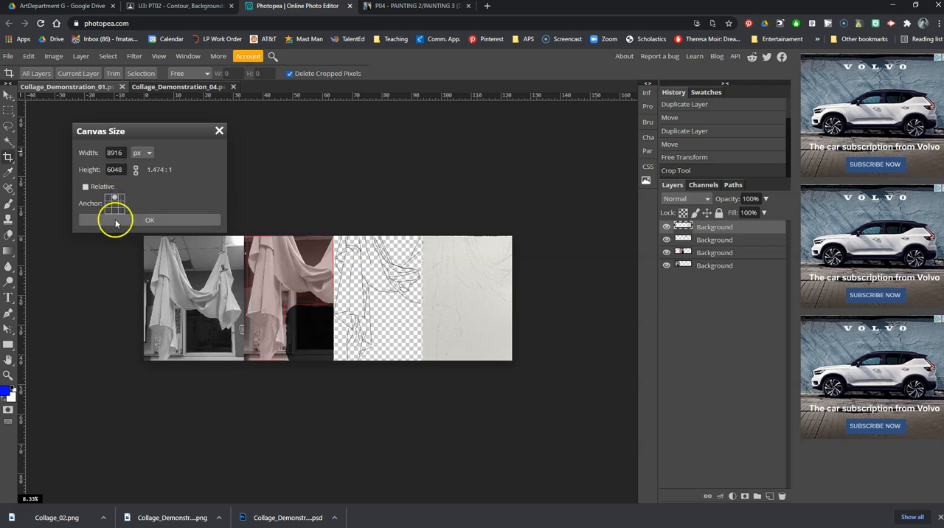
{"action": "left_click", "coordinate": [138, 220]}
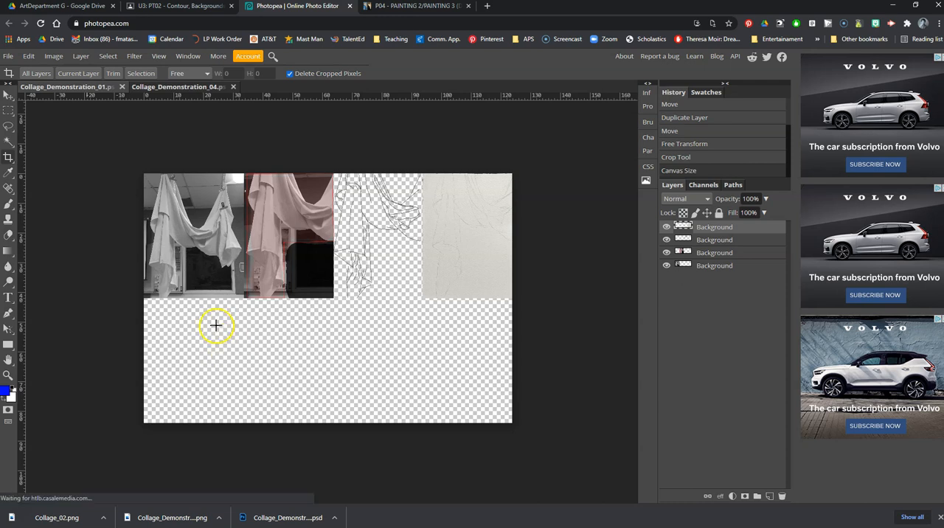
{"action": "left_click", "coordinate": [166, 328]}
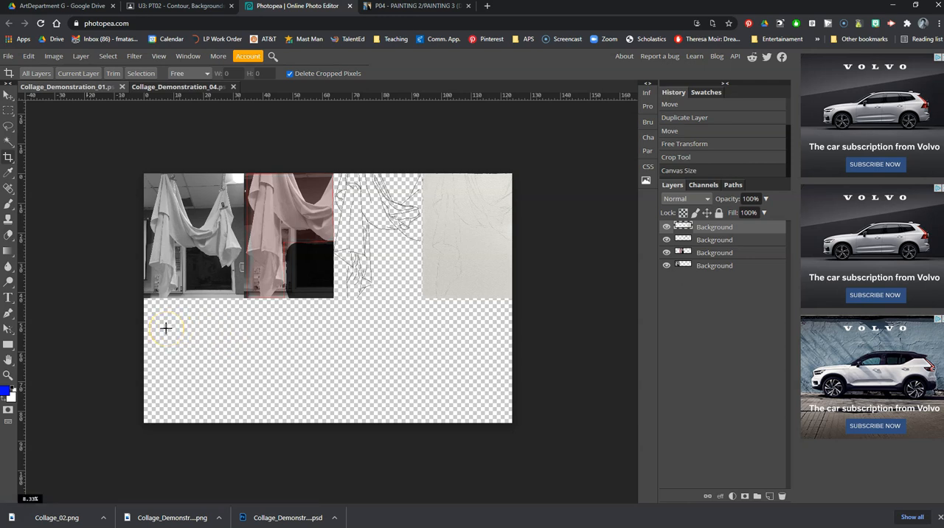
{"action": "left_click", "coordinate": [152, 323]}
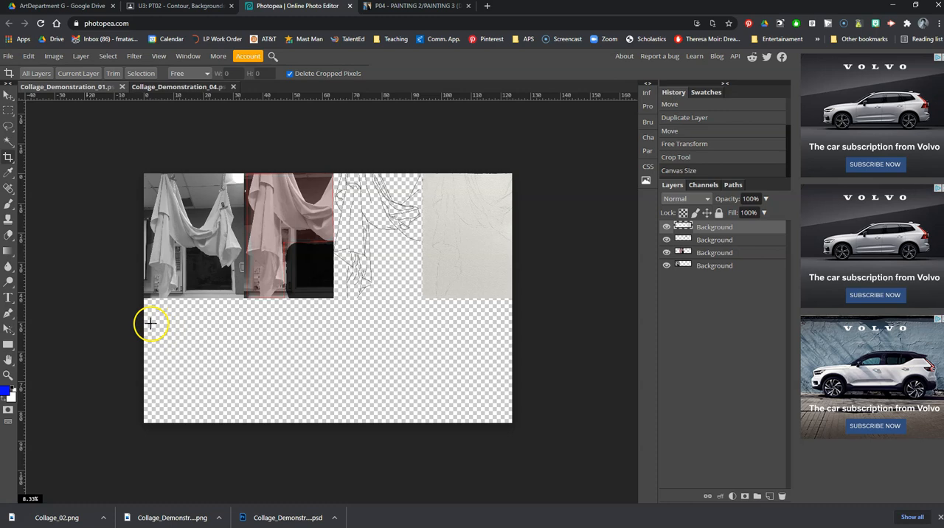